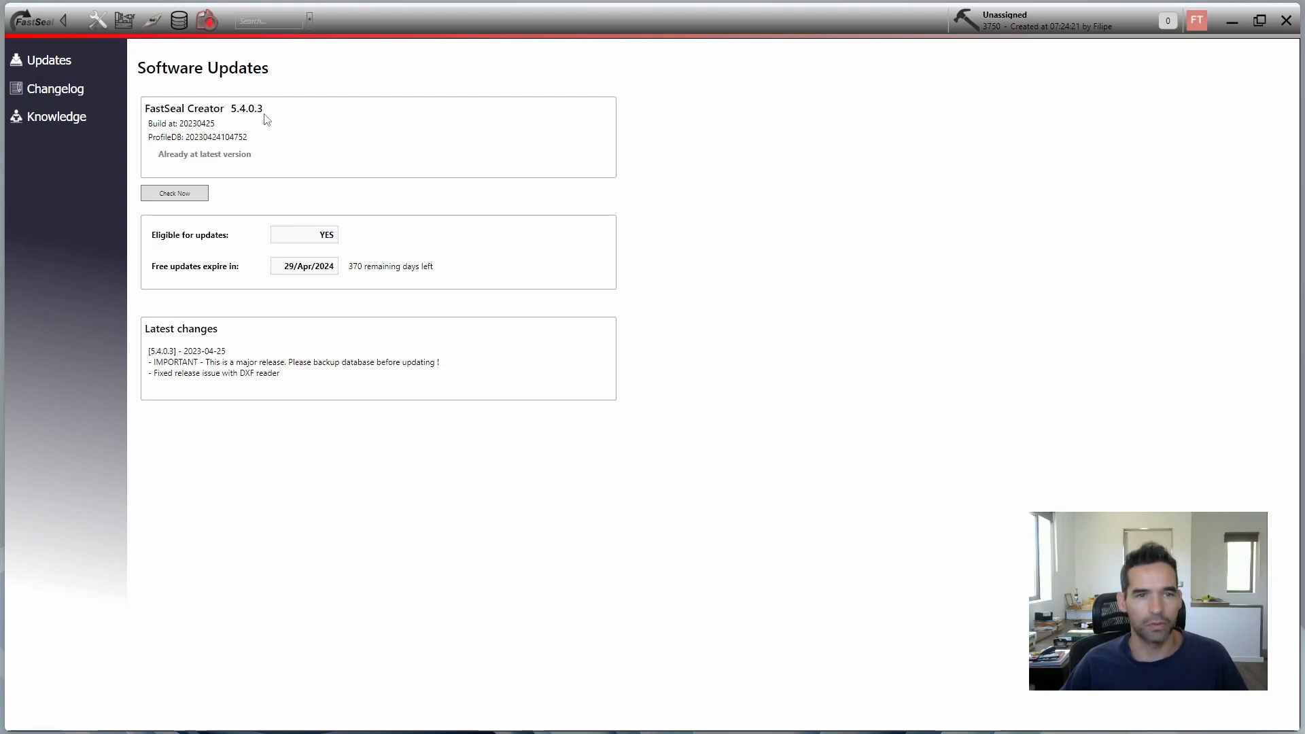
Step: Open the DXF Imported category of the seal profiles
{"action": "left_click", "coordinate": [49, 22]}
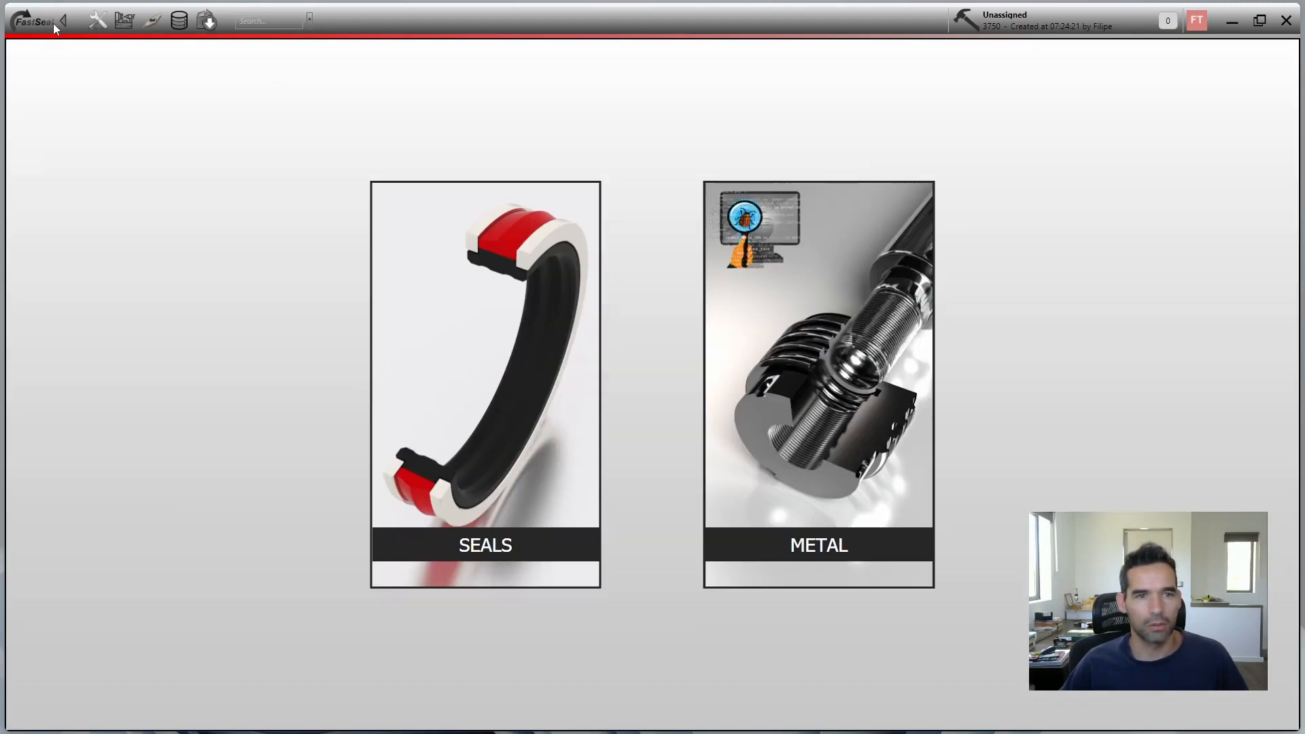
{"action": "left_click", "coordinate": [520, 338]}
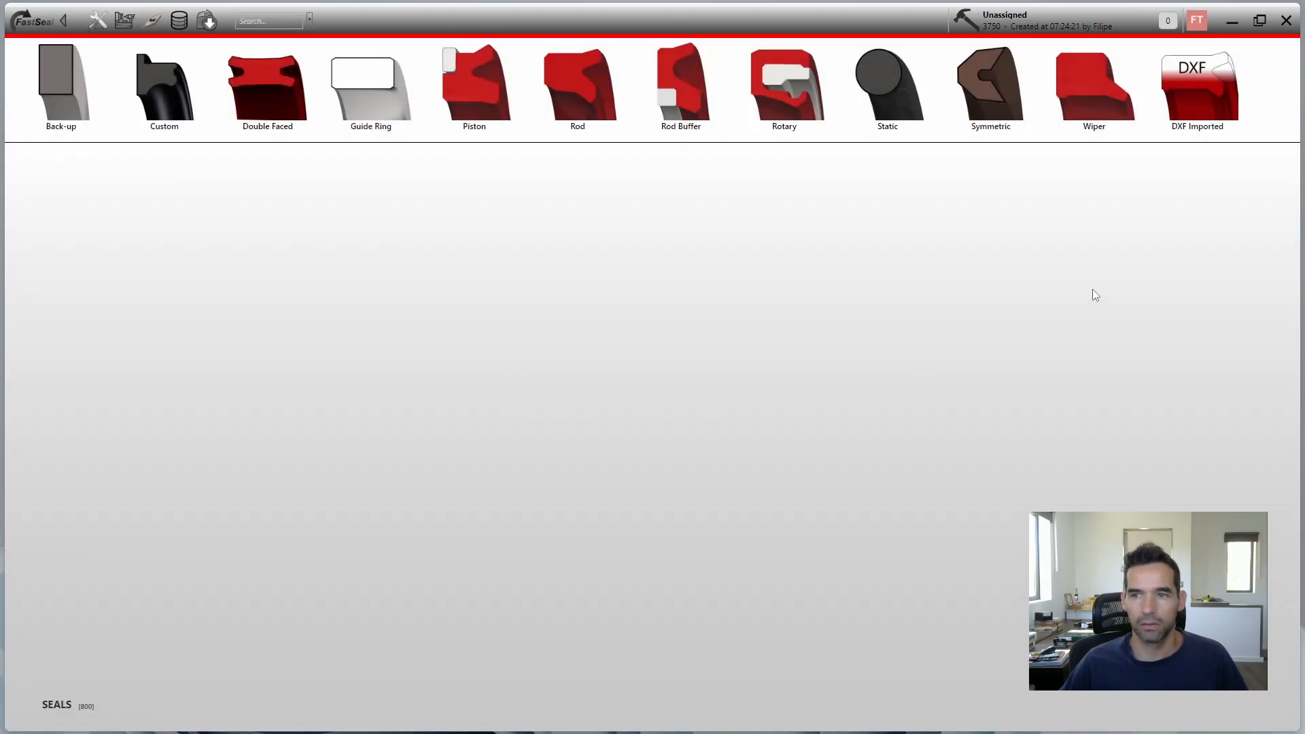
{"action": "left_click", "coordinate": [1219, 90]}
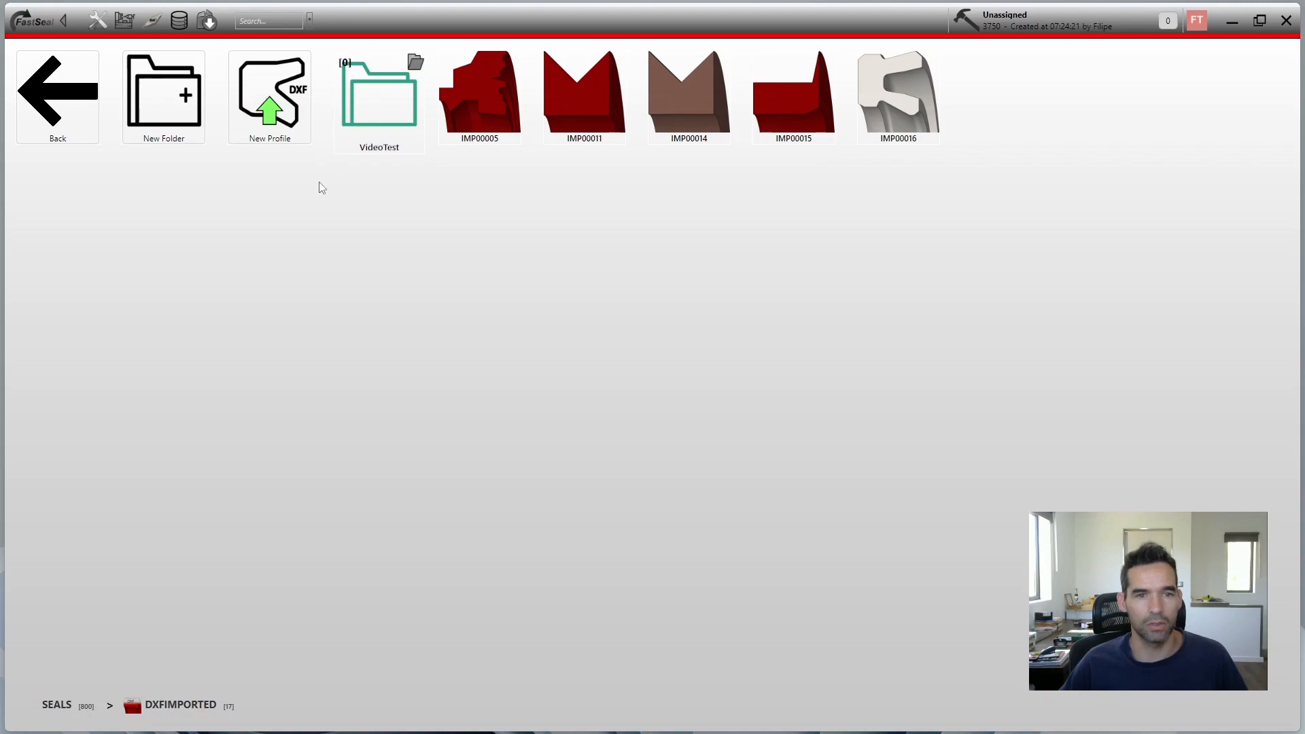
Step: Create a new folder named Test2 among the imported DXF profiles and open it
{"action": "left_click", "coordinate": [164, 95]}
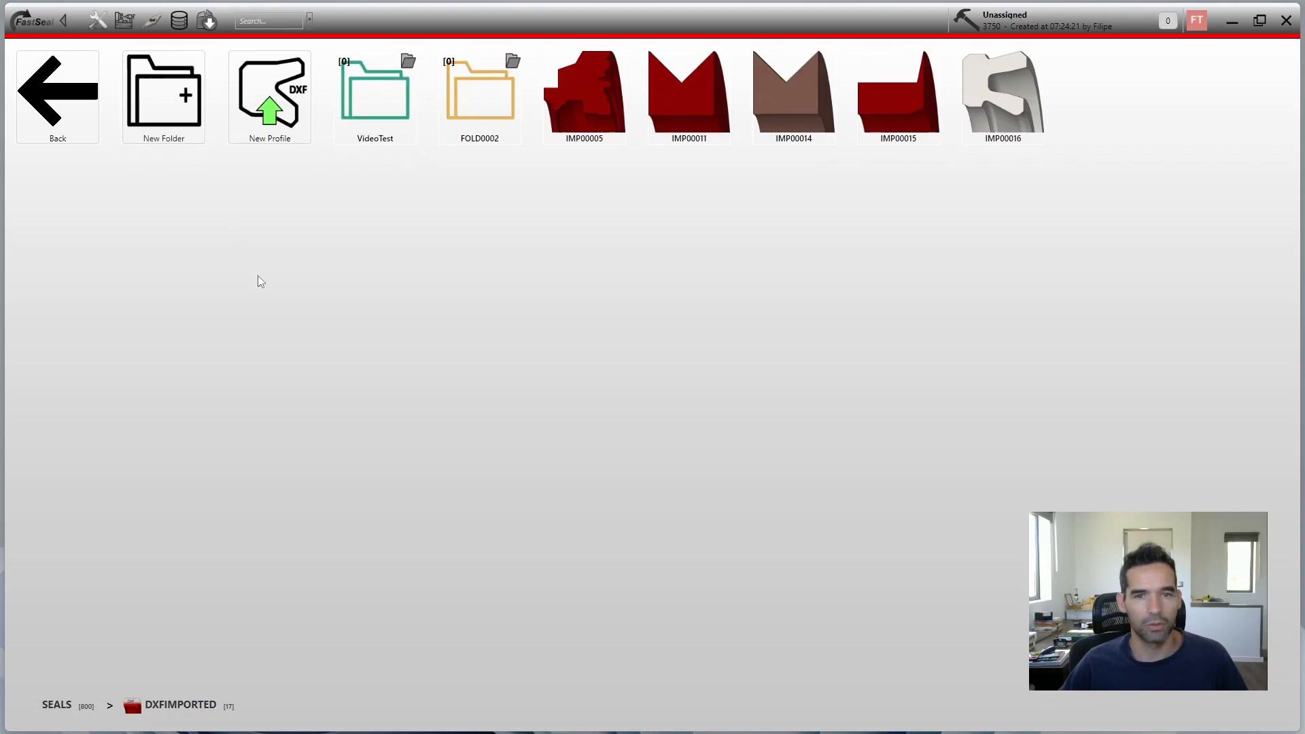
{"action": "right_click", "coordinate": [486, 115]}
{"action": "left_click", "coordinate": [537, 120]}
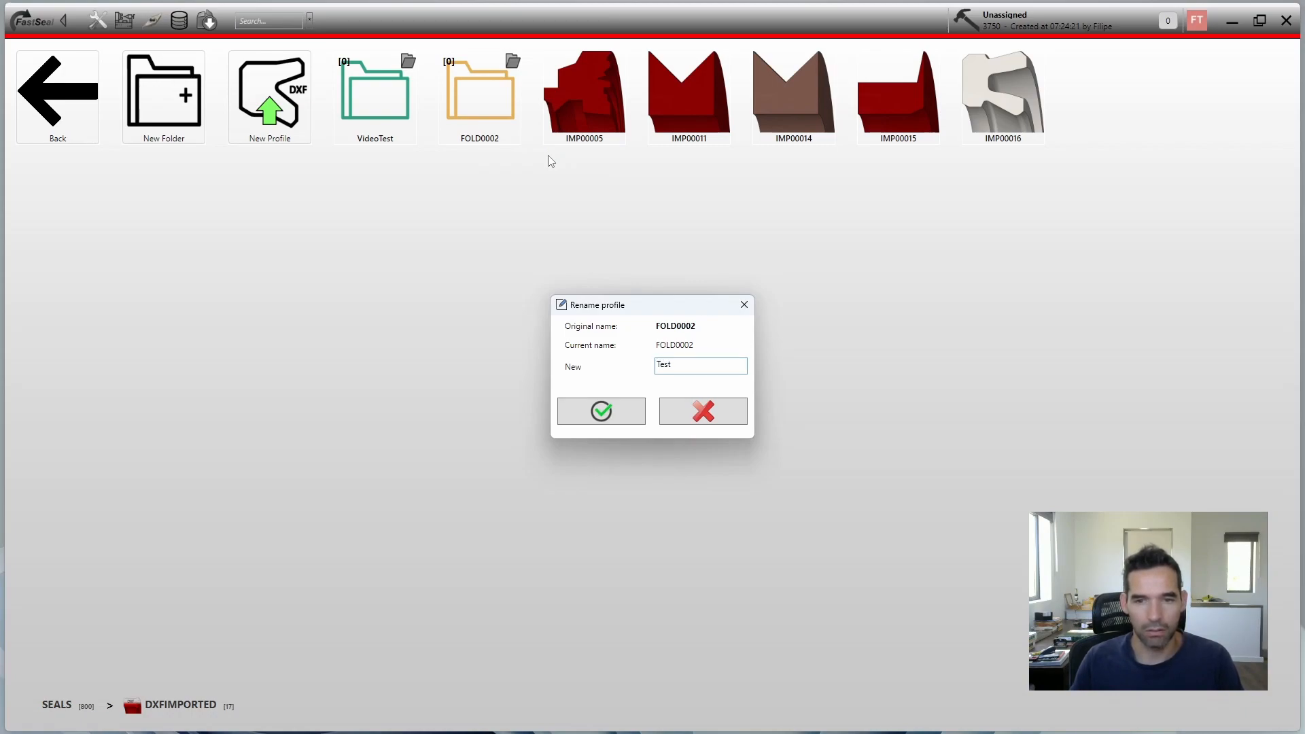
{"action": "type", "text": "Test2"}
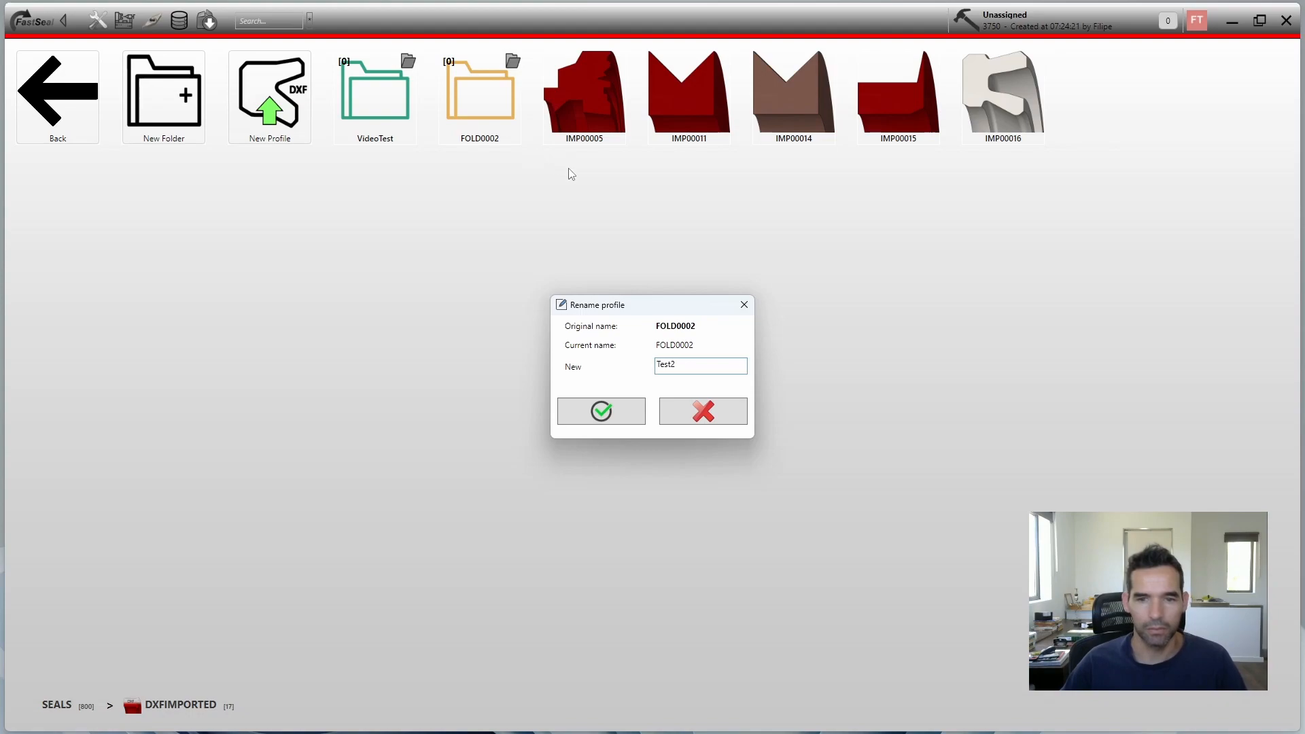
{"action": "left_click", "coordinate": [617, 409]}
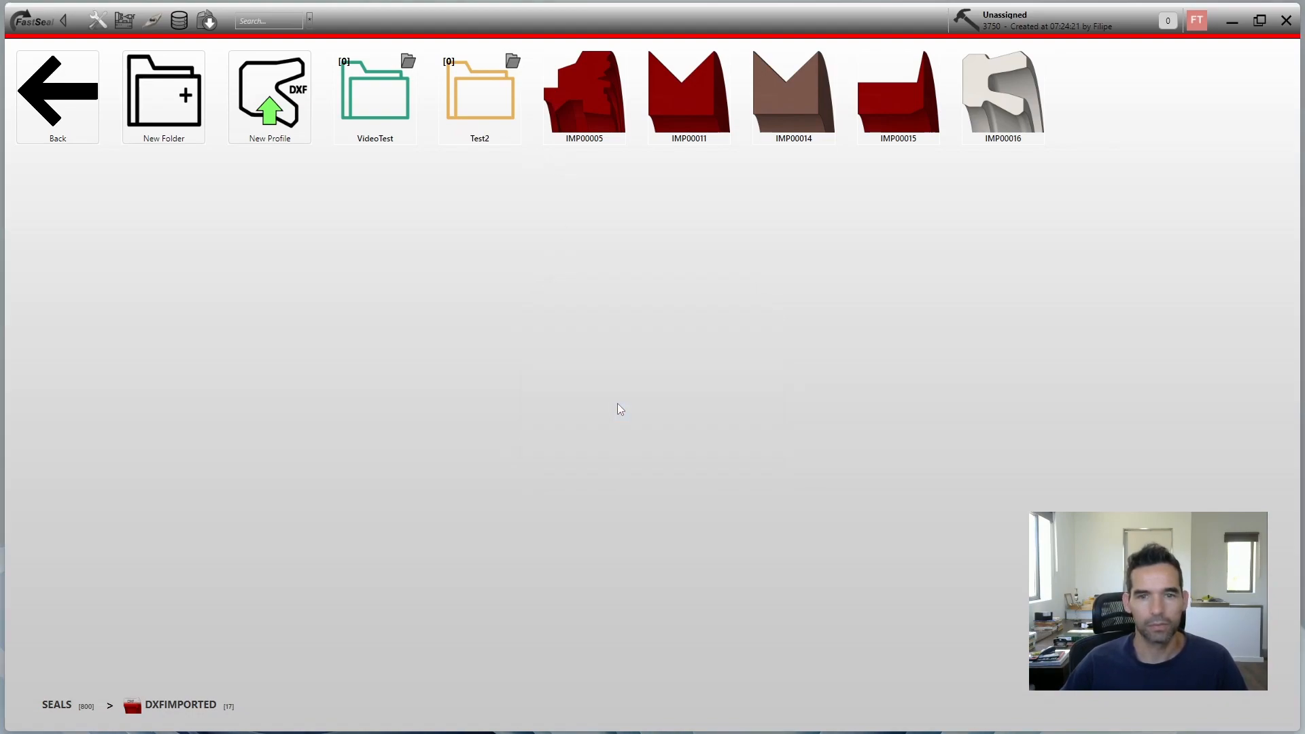
{"action": "double_click", "coordinate": [495, 119]}
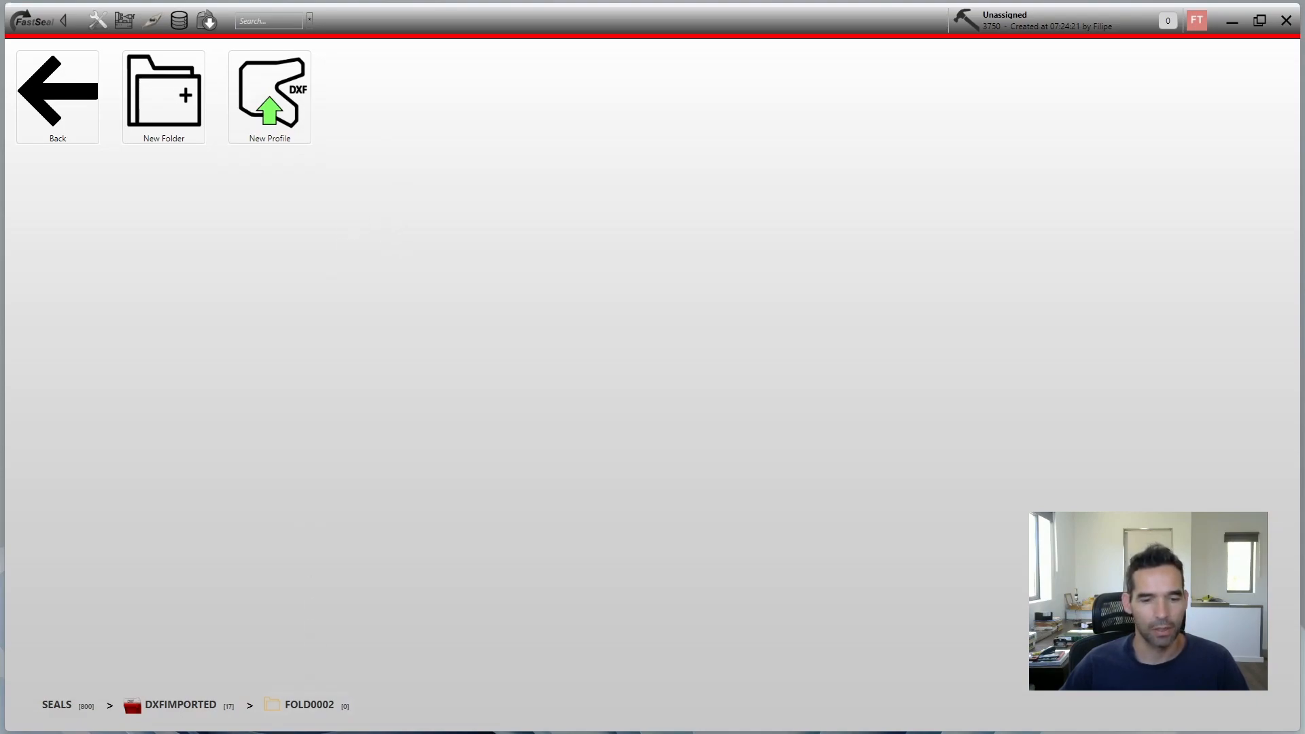
Step: Switch to QCAD and start a line at 0,50 in the empty drawing, snapping to the grid
{"action": "left_click", "coordinate": [196, 732]}
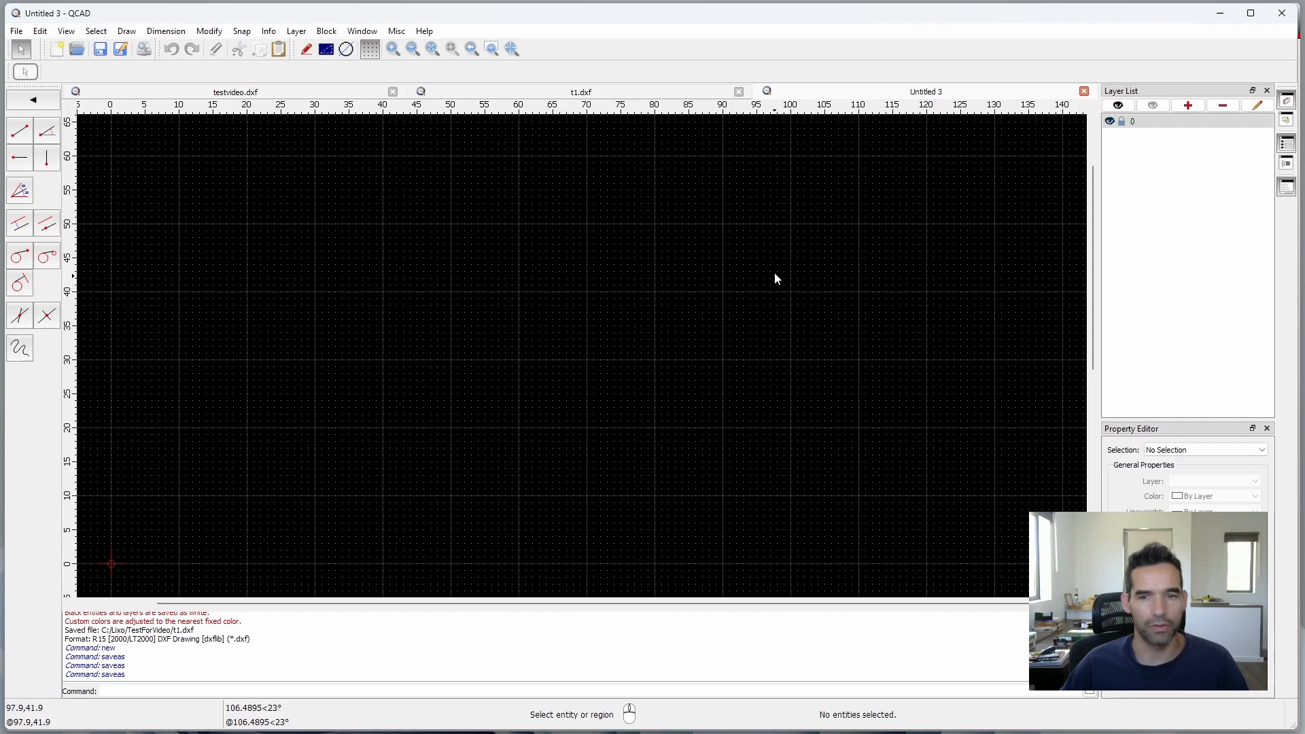
{"action": "scroll", "coordinate": [777, 255], "scroll_direction": "down", "scroll_amount": 4}
{"action": "scroll", "coordinate": [379, 343], "scroll_direction": "up", "scroll_amount": 1}
{"action": "scroll", "coordinate": [381, 376], "scroll_direction": "up", "scroll_amount": 1}
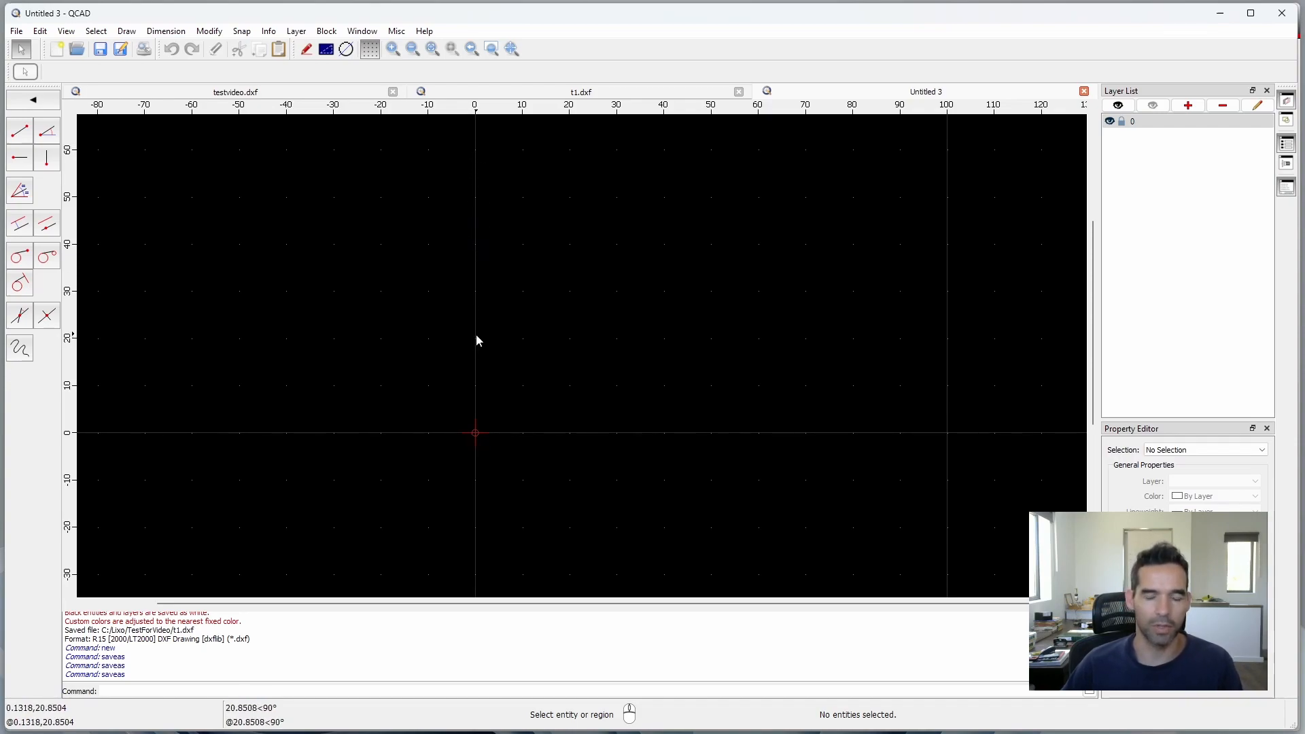
{"action": "scroll", "coordinate": [433, 406], "scroll_direction": "up", "scroll_amount": 2}
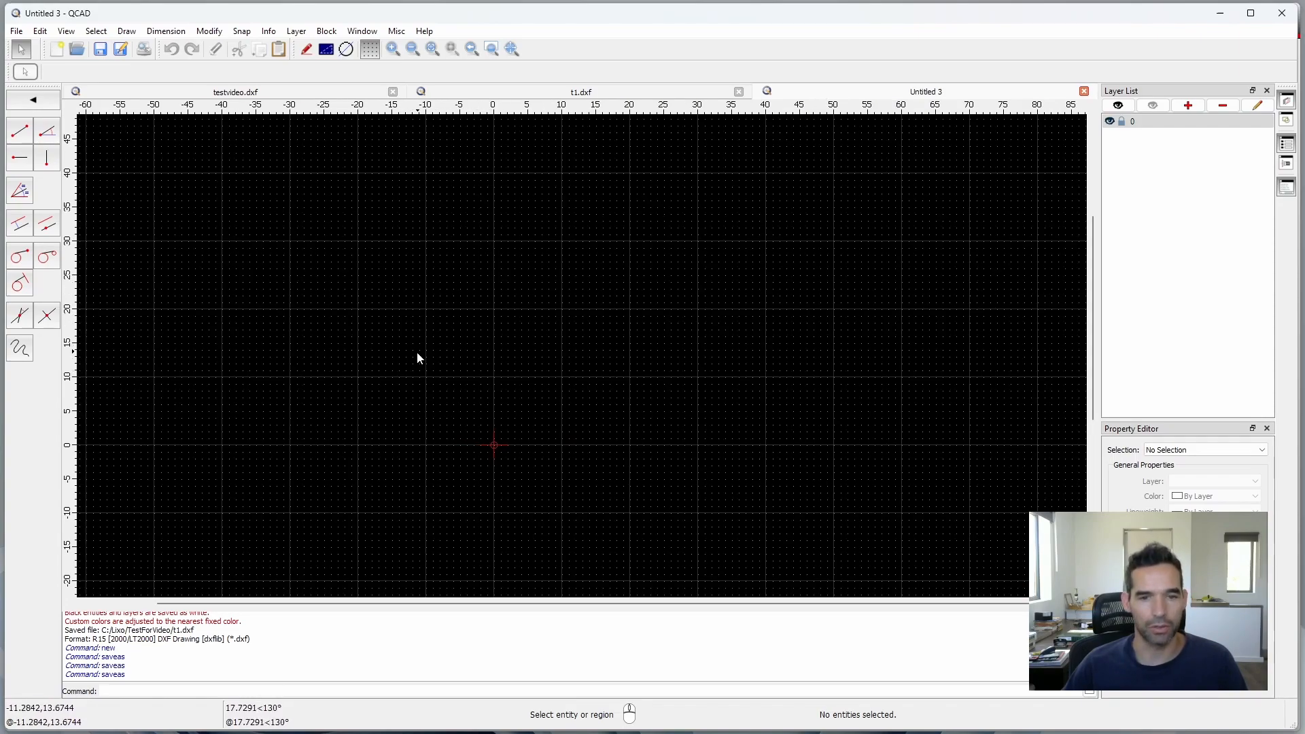
{"action": "left_click", "coordinate": [20, 131]}
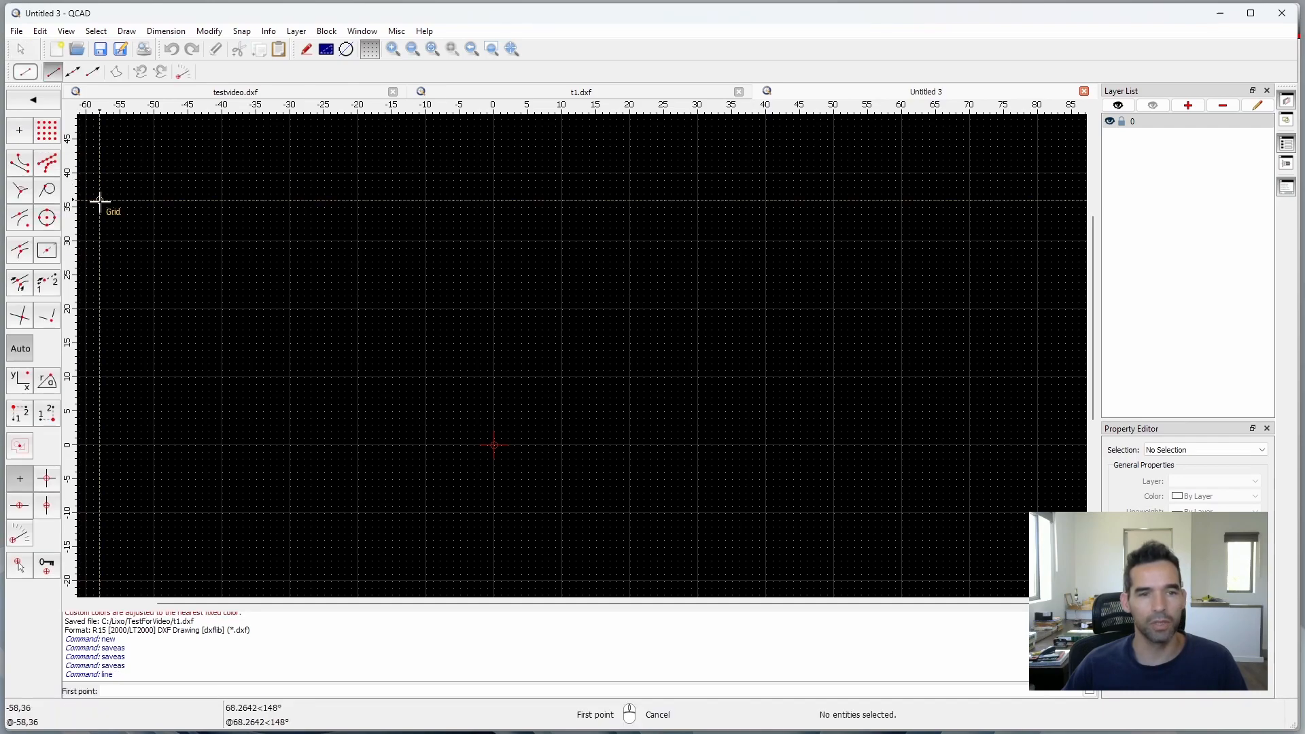
{"action": "left_click", "coordinate": [19, 130]}
{"action": "scroll", "coordinate": [463, 367], "scroll_direction": "up", "scroll_amount": 3}
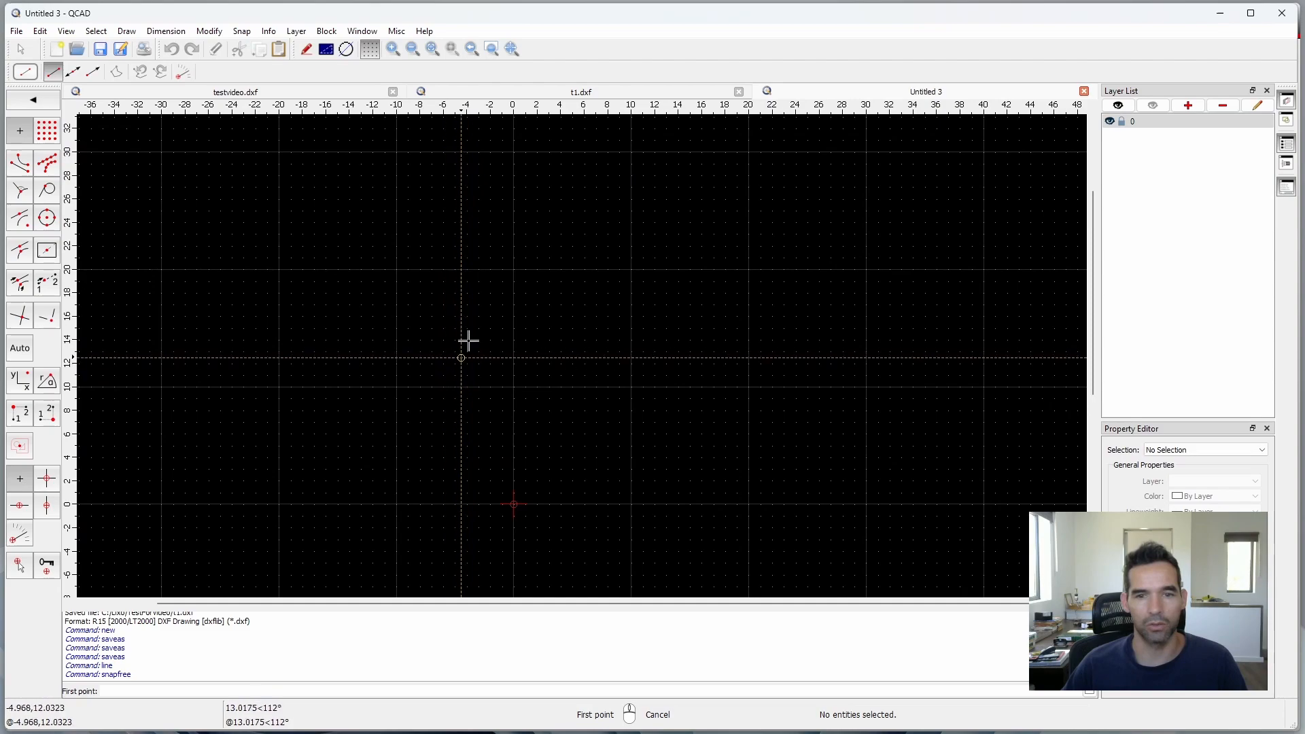
{"action": "scroll", "coordinate": [494, 466], "scroll_direction": "down", "scroll_amount": 1}
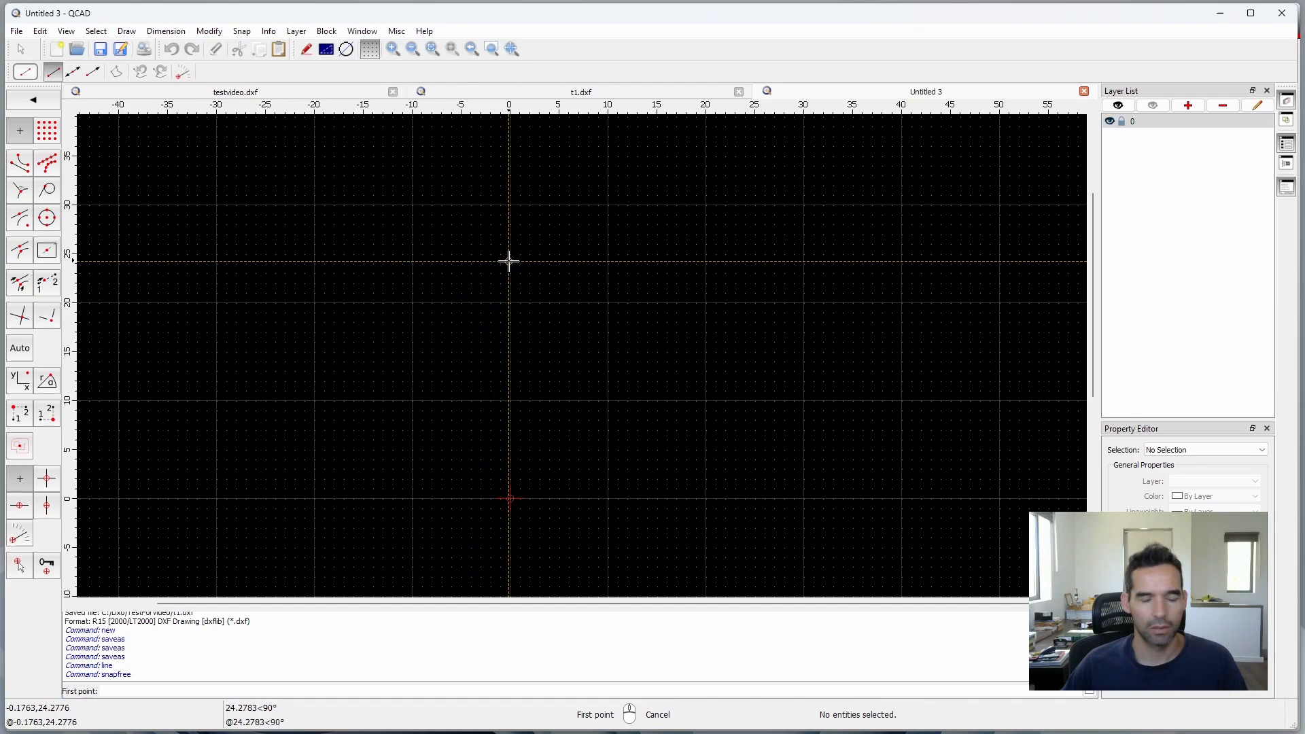
{"action": "scroll", "coordinate": [537, 476], "scroll_direction": "down", "scroll_amount": 4}
{"action": "scroll", "coordinate": [530, 226], "scroll_direction": "up", "scroll_amount": 3}
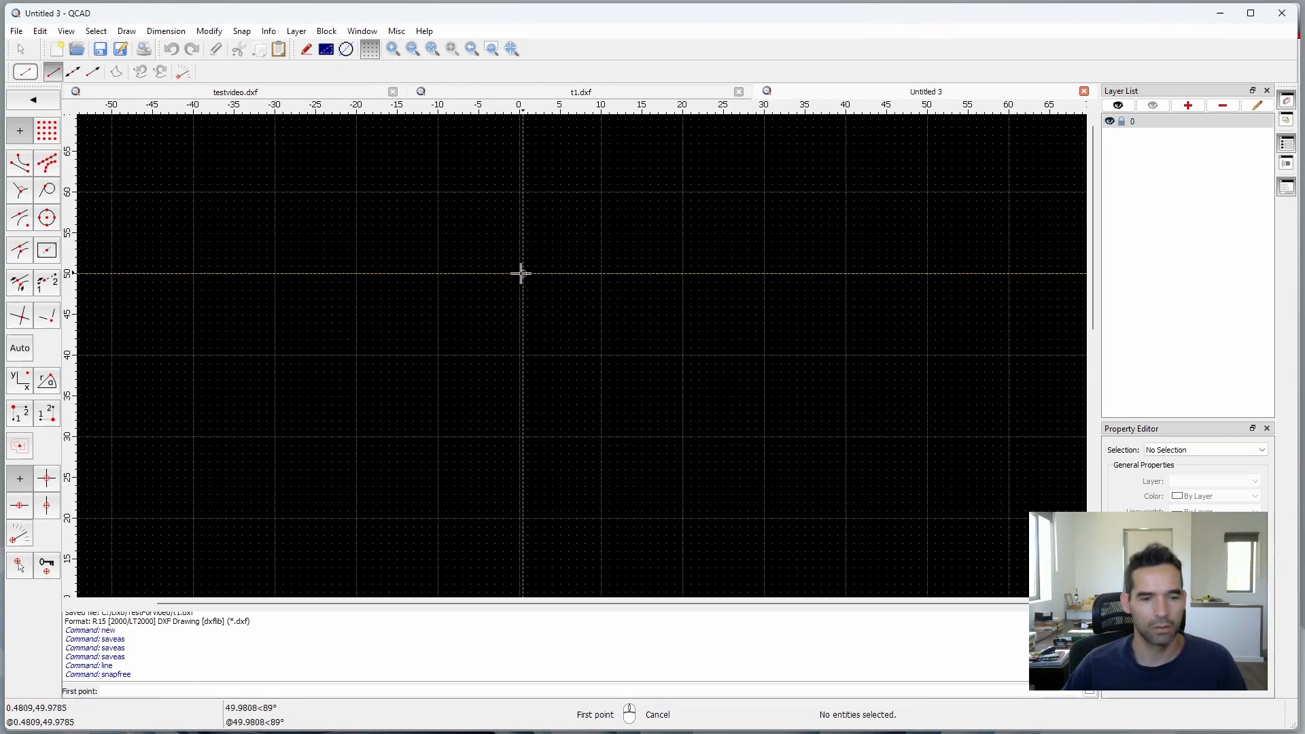
{"action": "scroll", "coordinate": [521, 249], "scroll_direction": "up", "scroll_amount": 3}
{"action": "scroll", "coordinate": [480, 315], "scroll_direction": "up", "scroll_amount": 6}
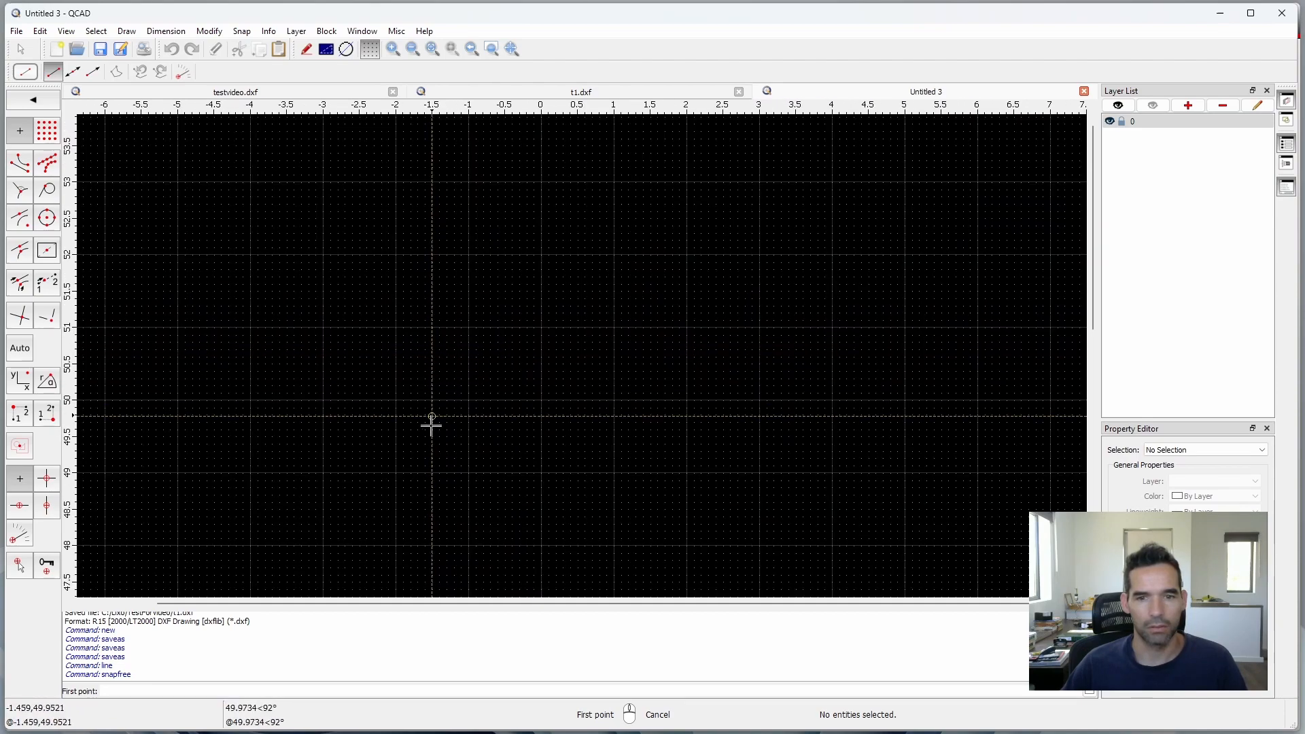
{"action": "left_click", "coordinate": [47, 130]}
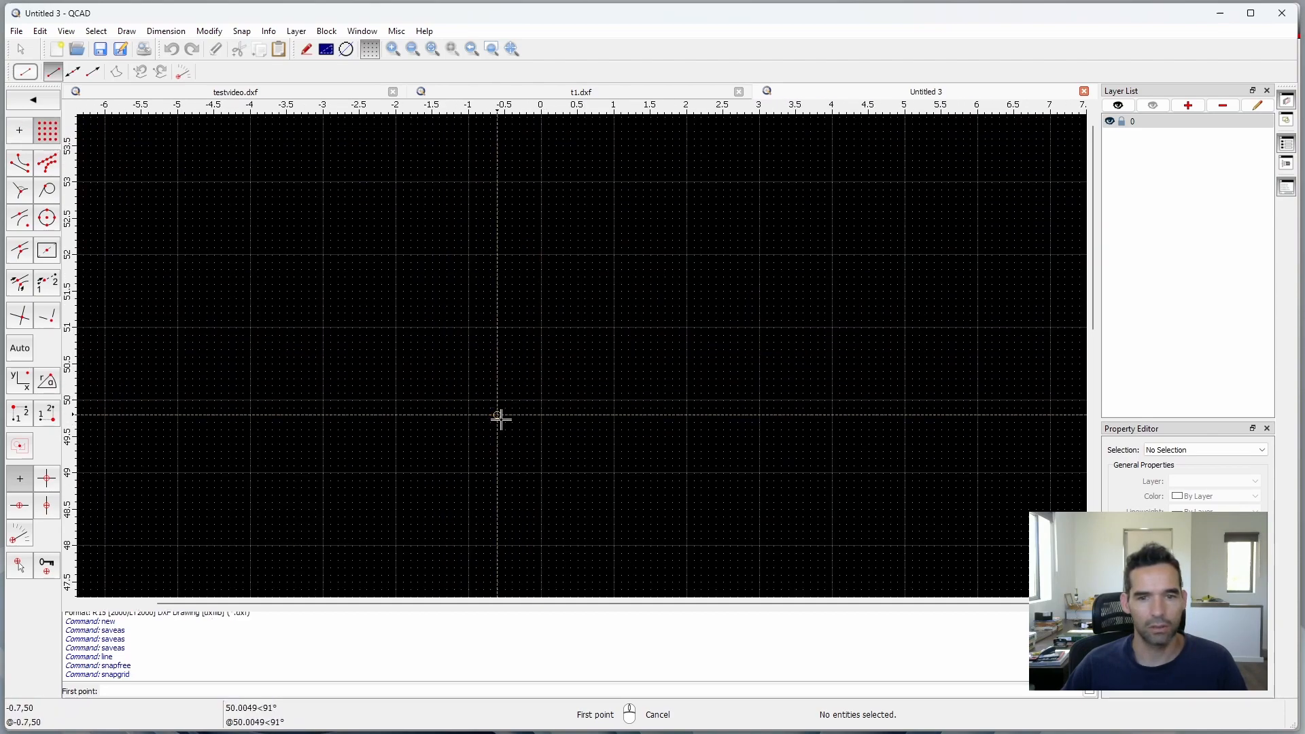
{"action": "left_click", "coordinate": [540, 399]}
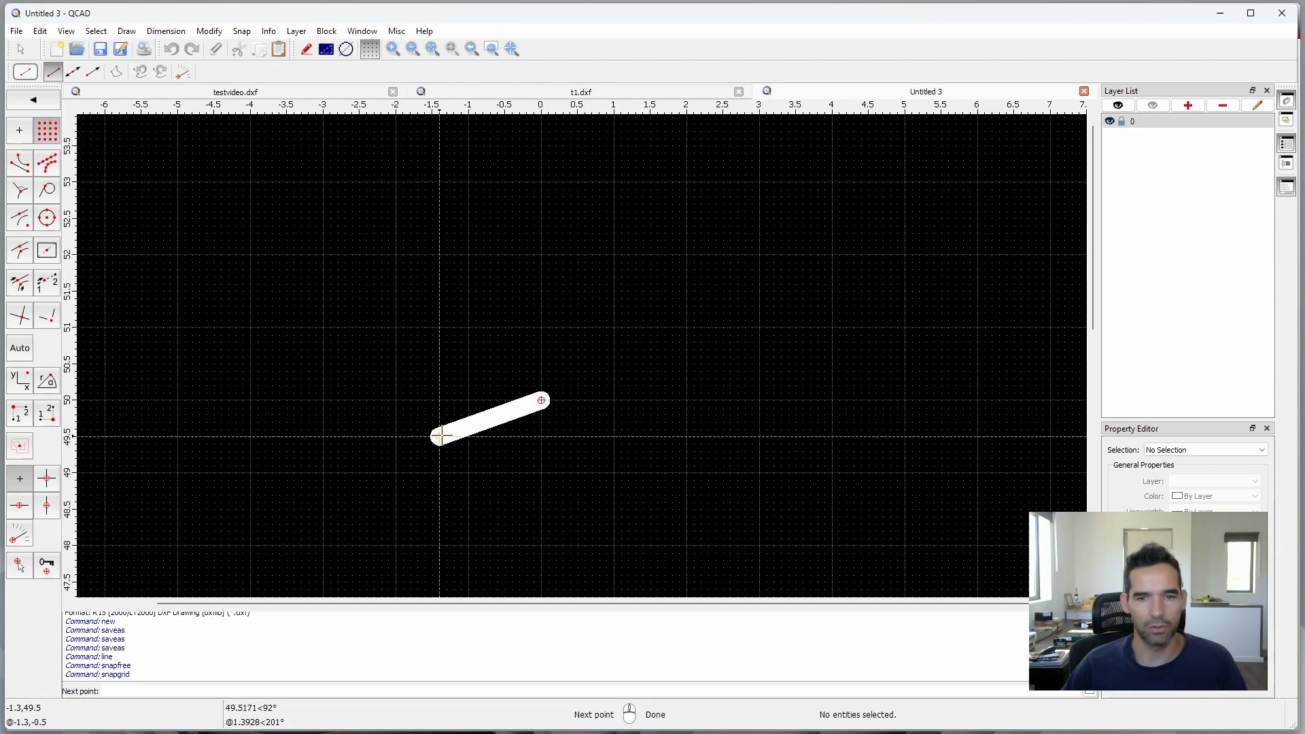
Step: Turn on screen-based linetypes and draw connected lines through -0.7,50; -1.3,50.5; -1.8,50; -2.7,50; -2.7,51.2 and -2.4,51.4
{"action": "left_click", "coordinate": [327, 49]}
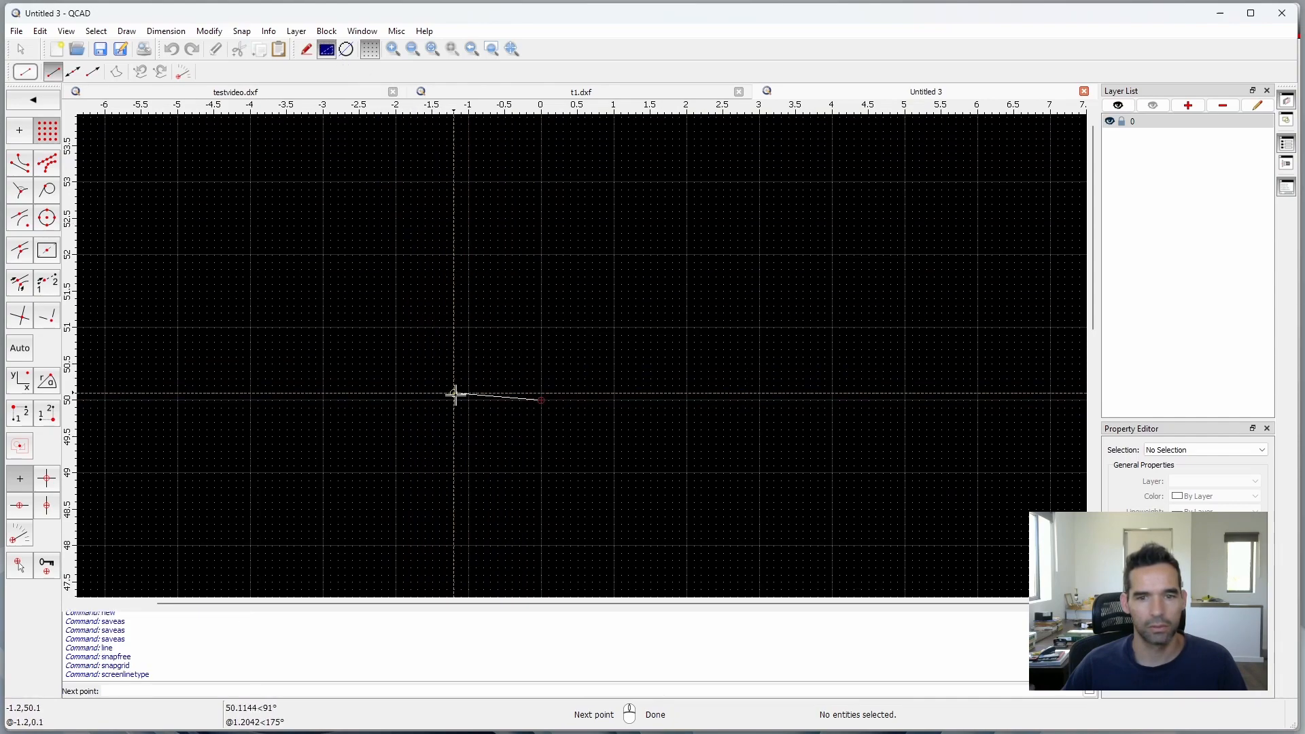
{"action": "left_click", "coordinate": [491, 400]}
{"action": "left_click", "coordinate": [446, 365]}
{"action": "left_click", "coordinate": [410, 399]}
{"action": "left_click", "coordinate": [345, 401]}
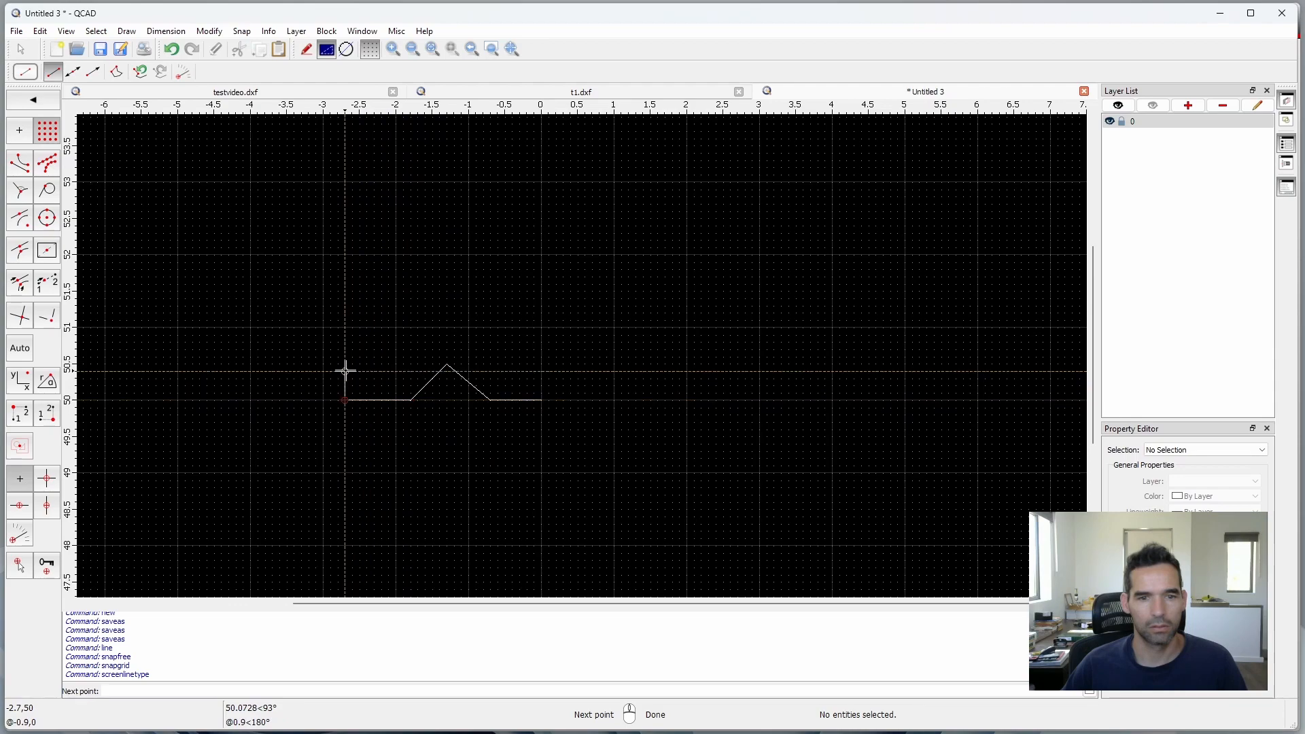
{"action": "left_click", "coordinate": [345, 313]}
{"action": "left_click", "coordinate": [367, 298]}
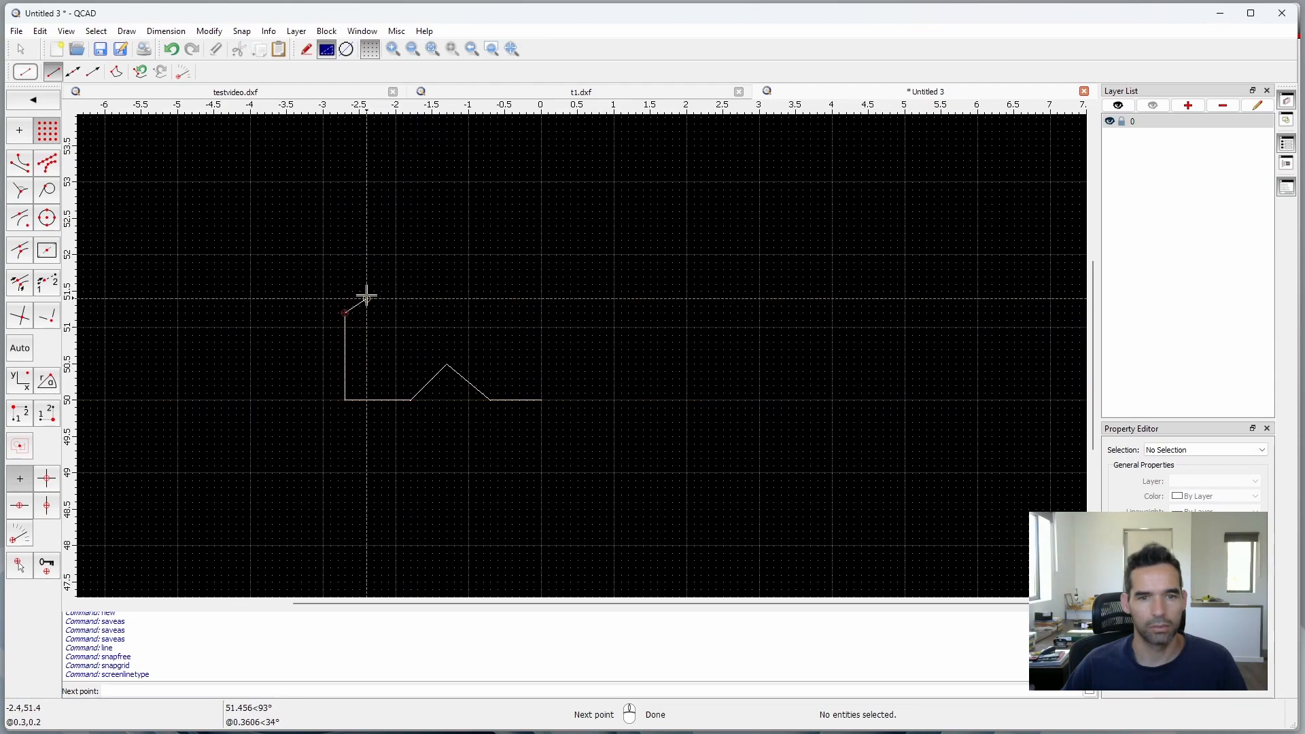
{"action": "right_click", "coordinate": [425, 288]}
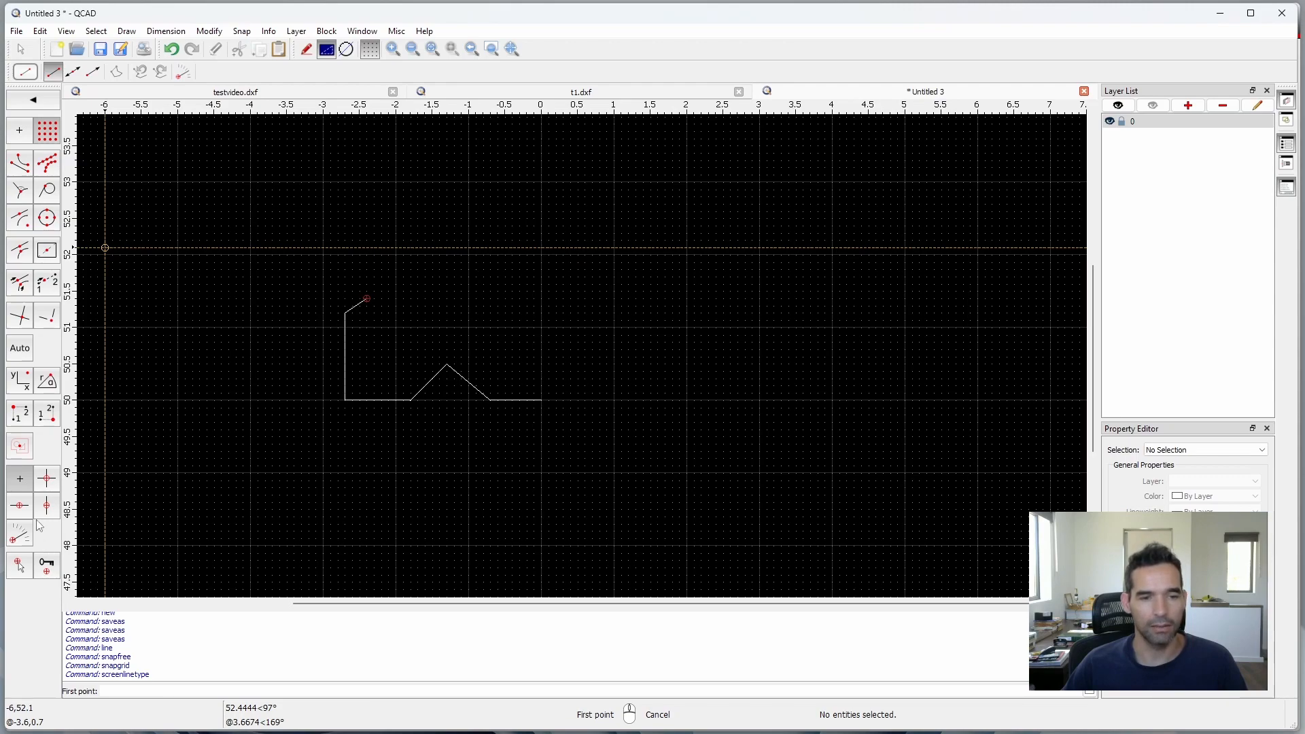
Step: Draw a three-point arc from the open line end at -2.4,51.4 through -1.8,51.6 to -1.2,51.2
{"action": "right_click", "coordinate": [36, 591]}
{"action": "left_click", "coordinate": [21, 144]}
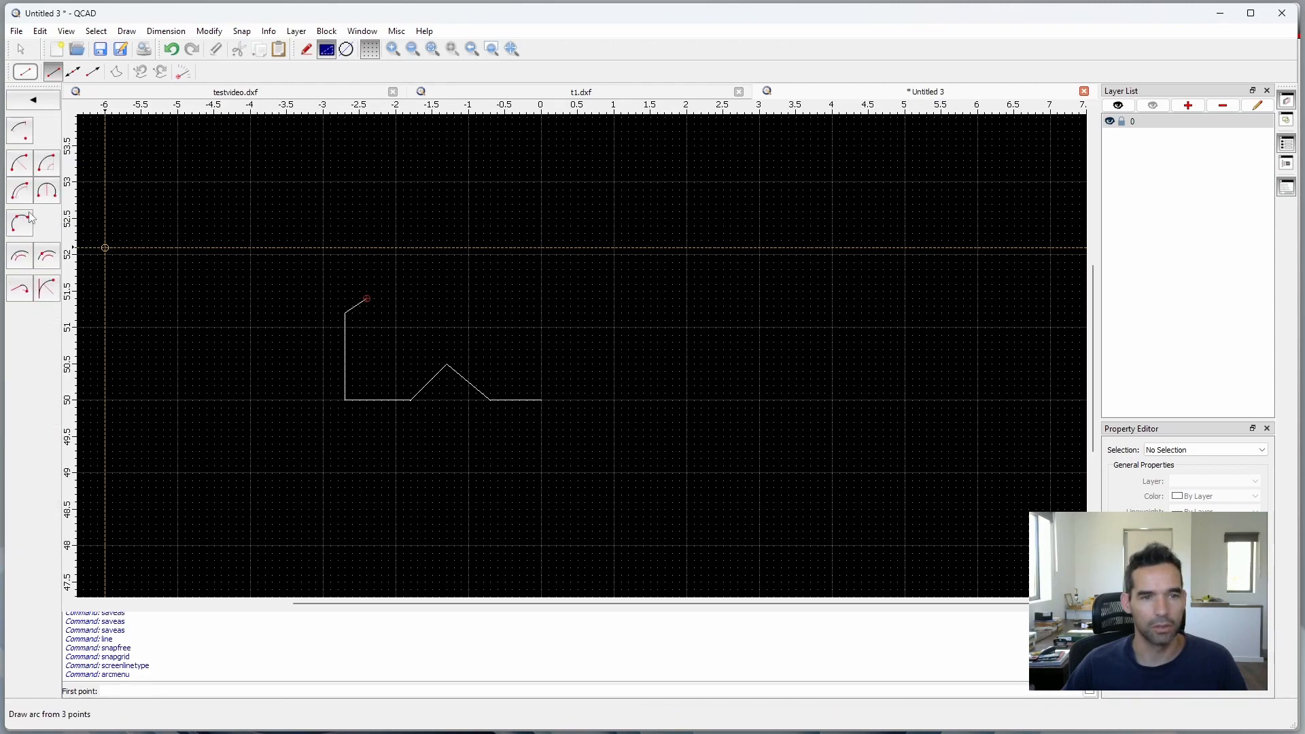
{"action": "left_click", "coordinate": [26, 221]}
{"action": "left_click", "coordinate": [366, 298]}
{"action": "left_click", "coordinate": [409, 284]}
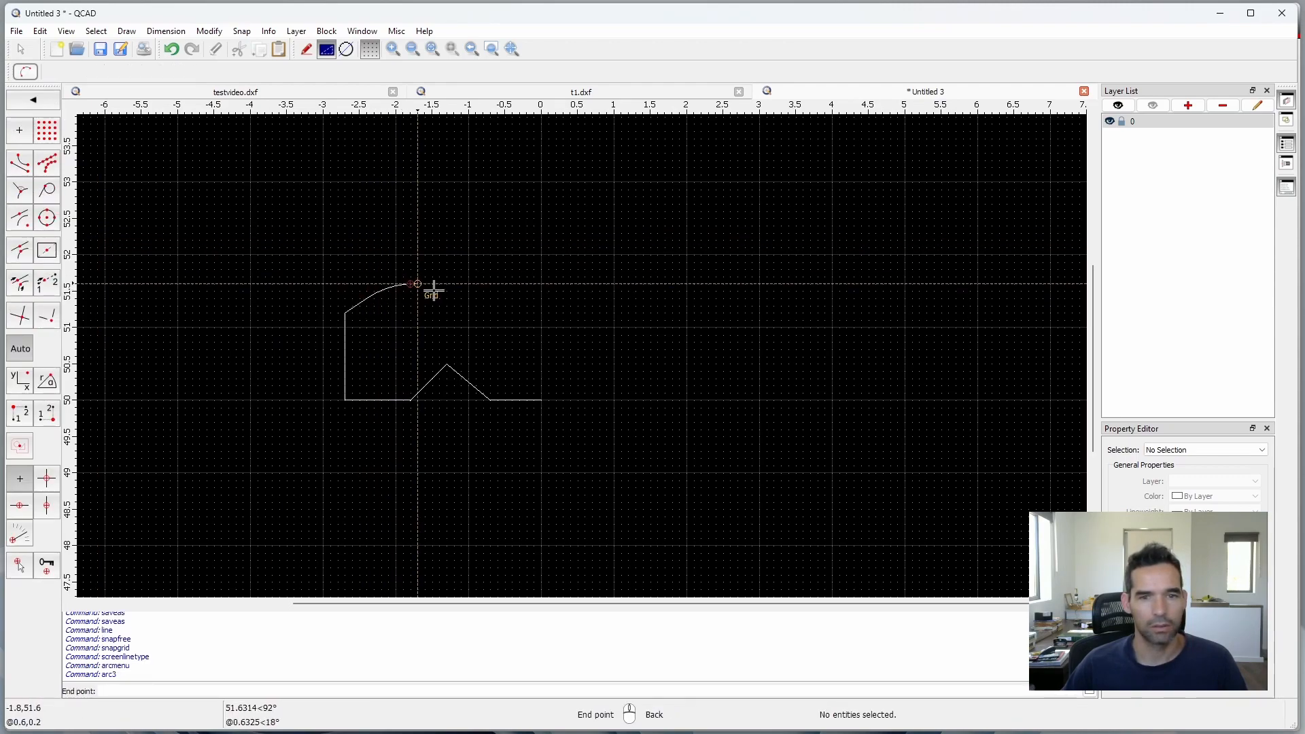
{"action": "left_click", "coordinate": [454, 312]}
Step: Draw a second three-point arc from the end of the first arc through -1,50.9 to -0.4,51
{"action": "left_click", "coordinate": [465, 333]}
{"action": "right_click", "coordinate": [469, 315]}
{"action": "left_click", "coordinate": [454, 312]}
{"action": "left_click", "coordinate": [467, 334]}
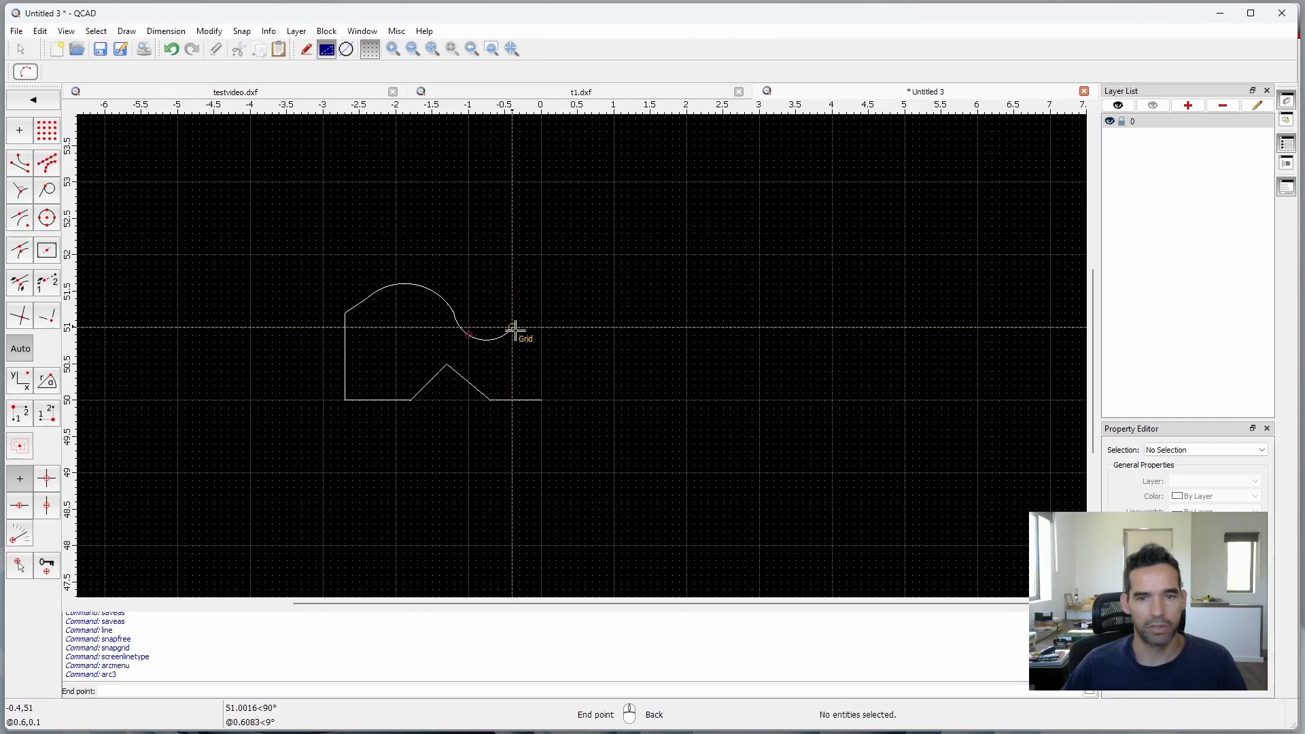
{"action": "left_click", "coordinate": [515, 329]}
{"action": "right_click", "coordinate": [100, 125]}
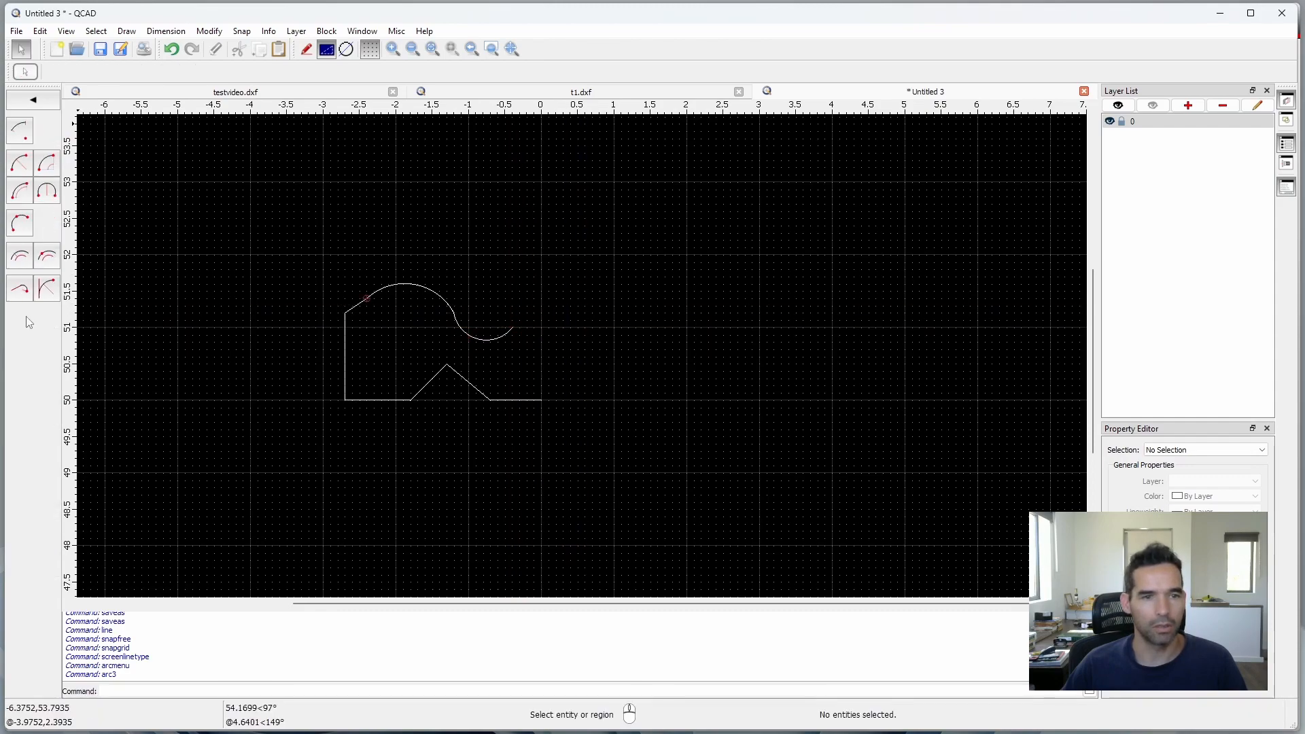
Step: Close the profile with lines from the second arc's end through -0.2,51.1 and 0,51.1 to the start point at 0,50
{"action": "left_click", "coordinate": [47, 106]}
{"action": "left_click", "coordinate": [19, 129]}
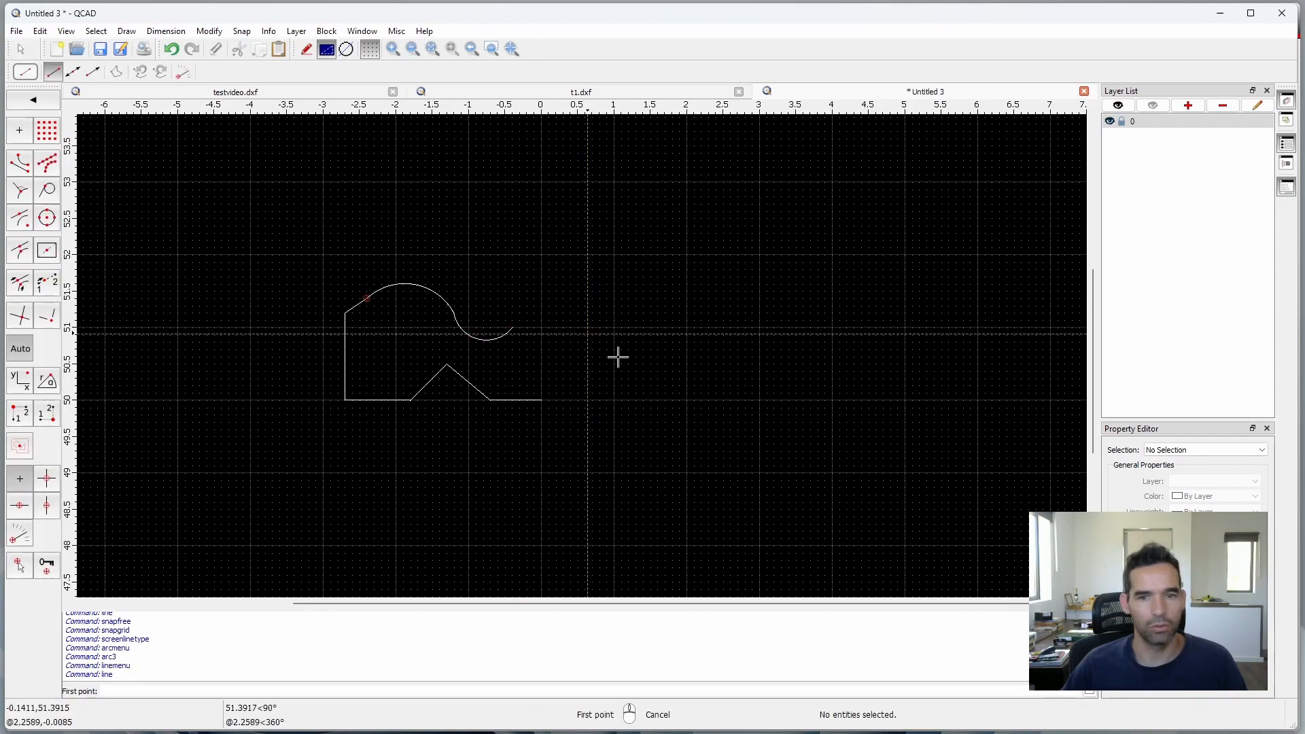
{"action": "left_click", "coordinate": [517, 326]}
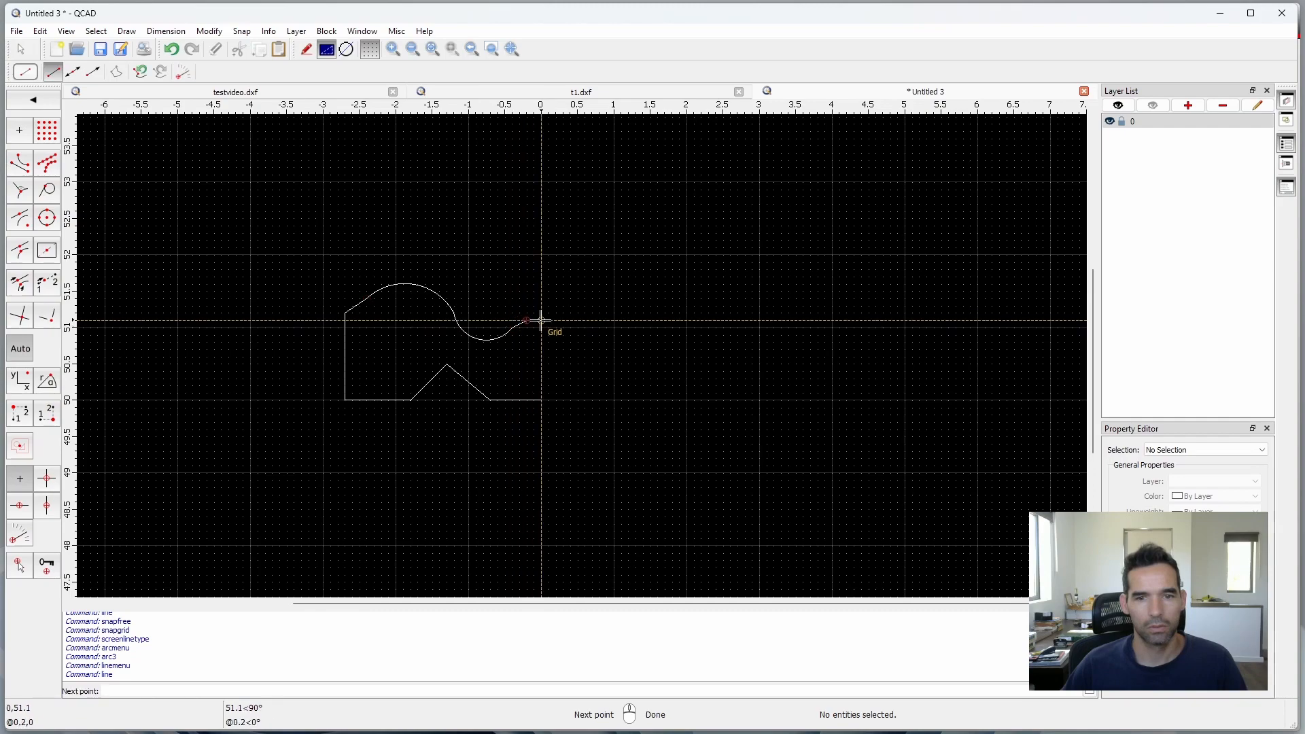
{"action": "left_click", "coordinate": [541, 400]}
{"action": "right_click", "coordinate": [611, 366]}
{"action": "right_click", "coordinate": [610, 364]}
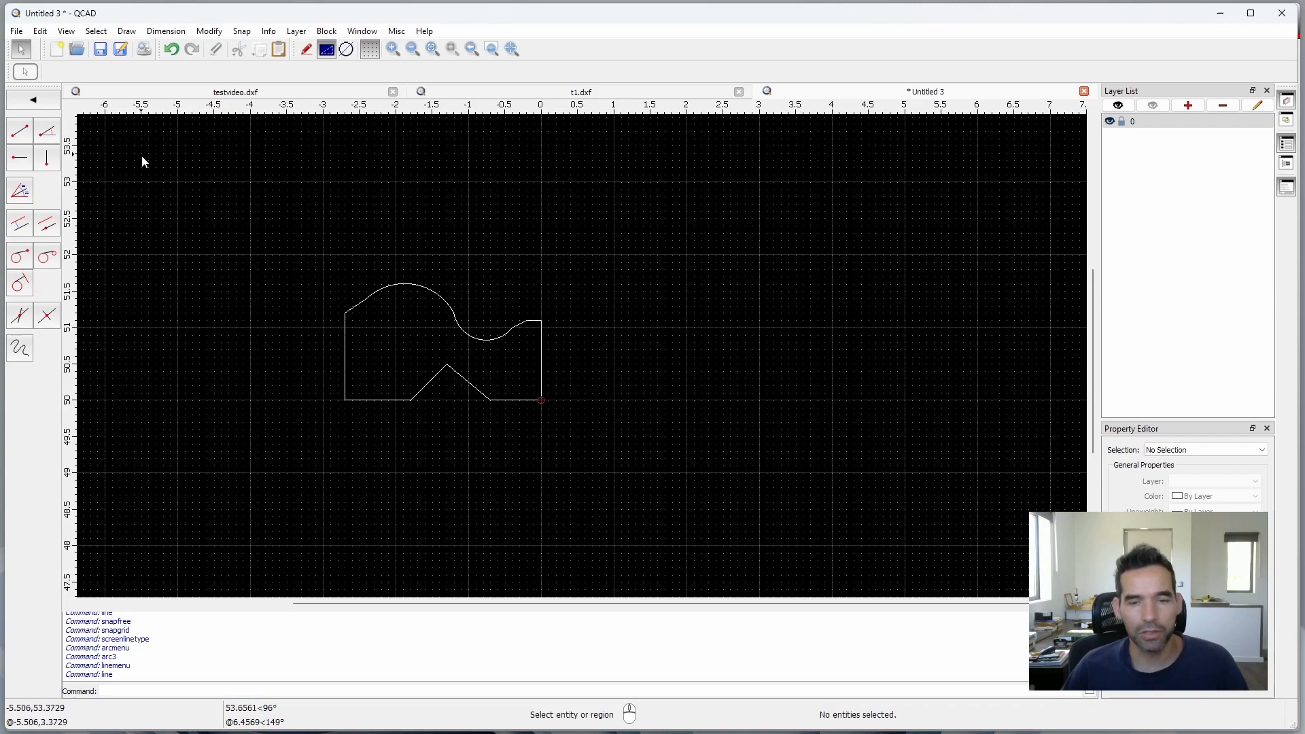
Step: Save the drawing as t2 in the TestForVideo folder in R15 DXF format
{"action": "left_click", "coordinate": [19, 36]}
{"action": "left_click", "coordinate": [47, 129]}
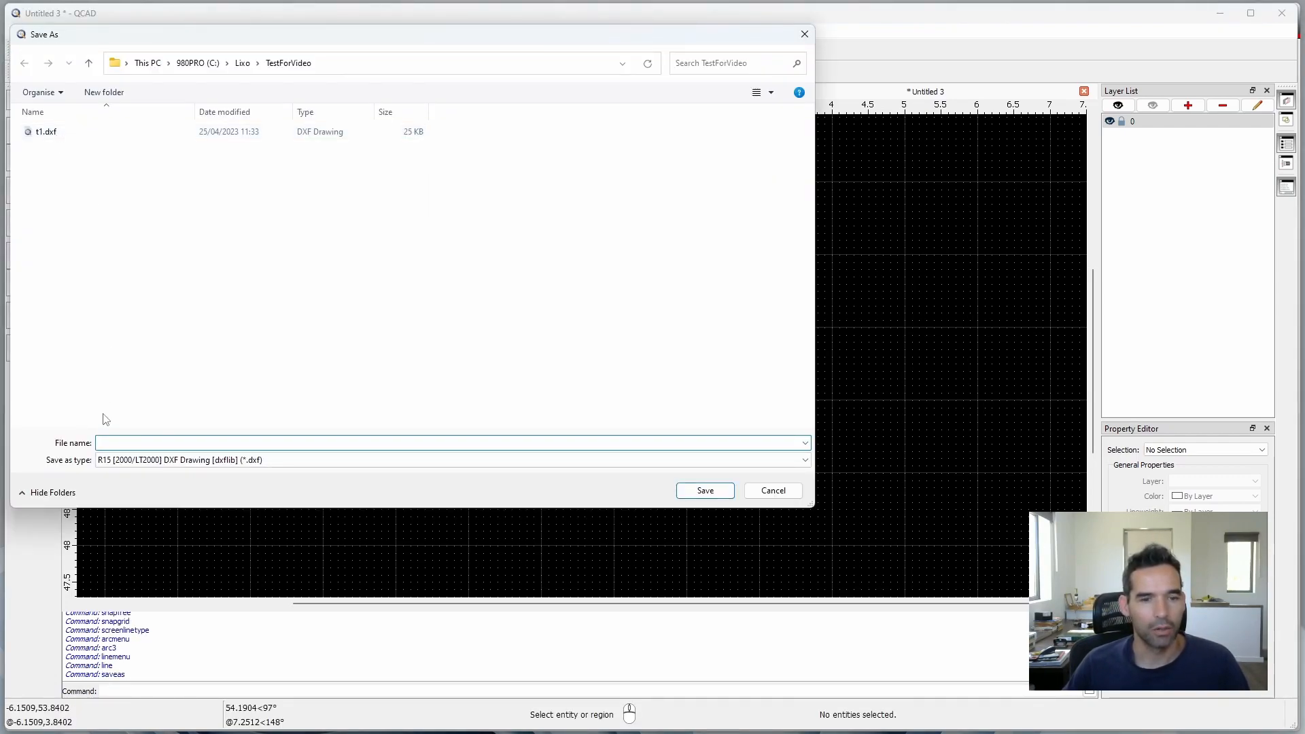
{"action": "left_click", "coordinate": [172, 442]}
{"action": "type", "text": "t2"}
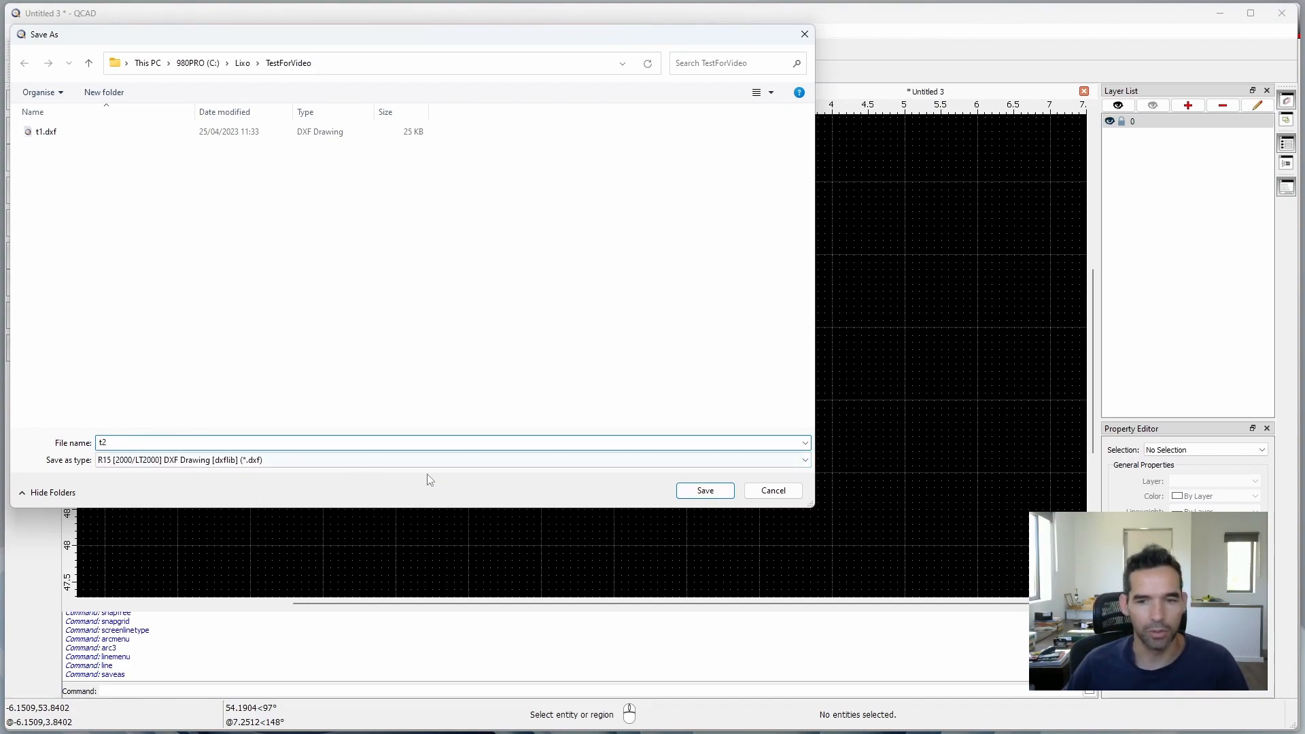
{"action": "left_click", "coordinate": [700, 491]}
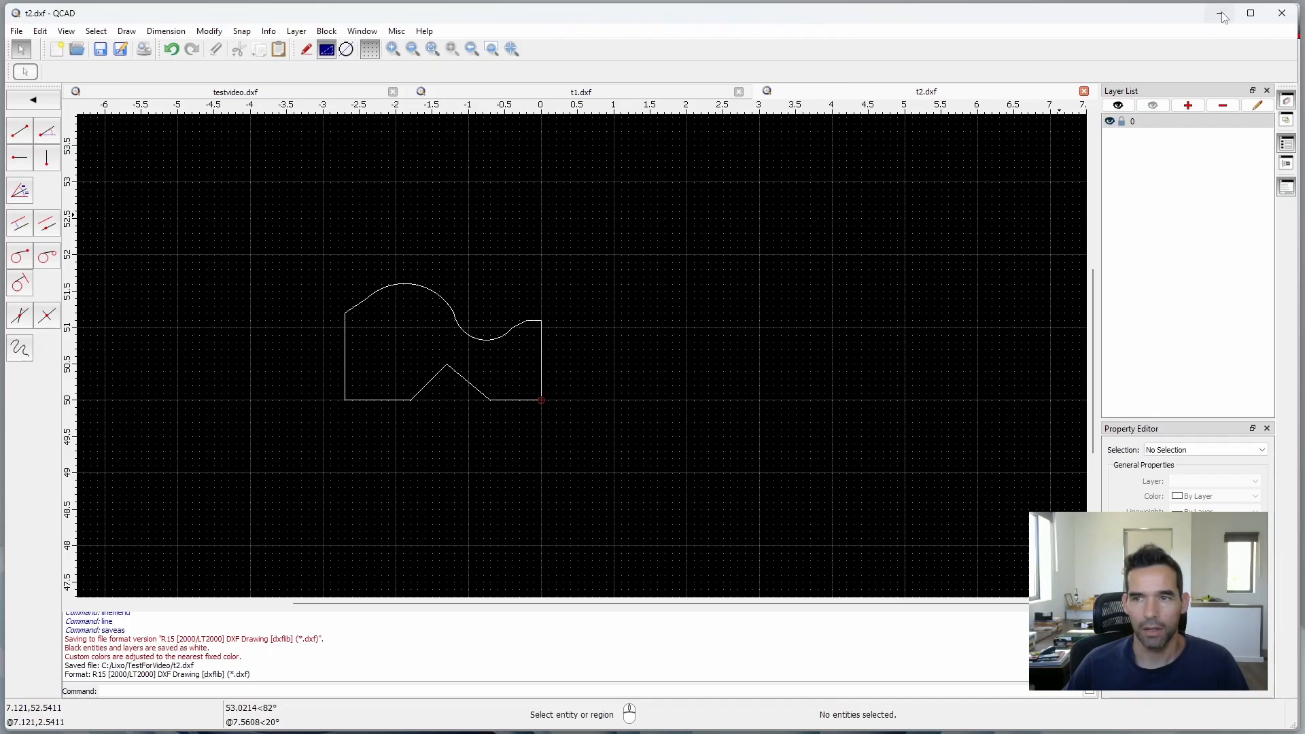
Step: Switch to FastSeal Creator, load t2.dxf into a new profile and bring up its detected machining cycles
{"action": "left_click", "coordinate": [1220, 13]}
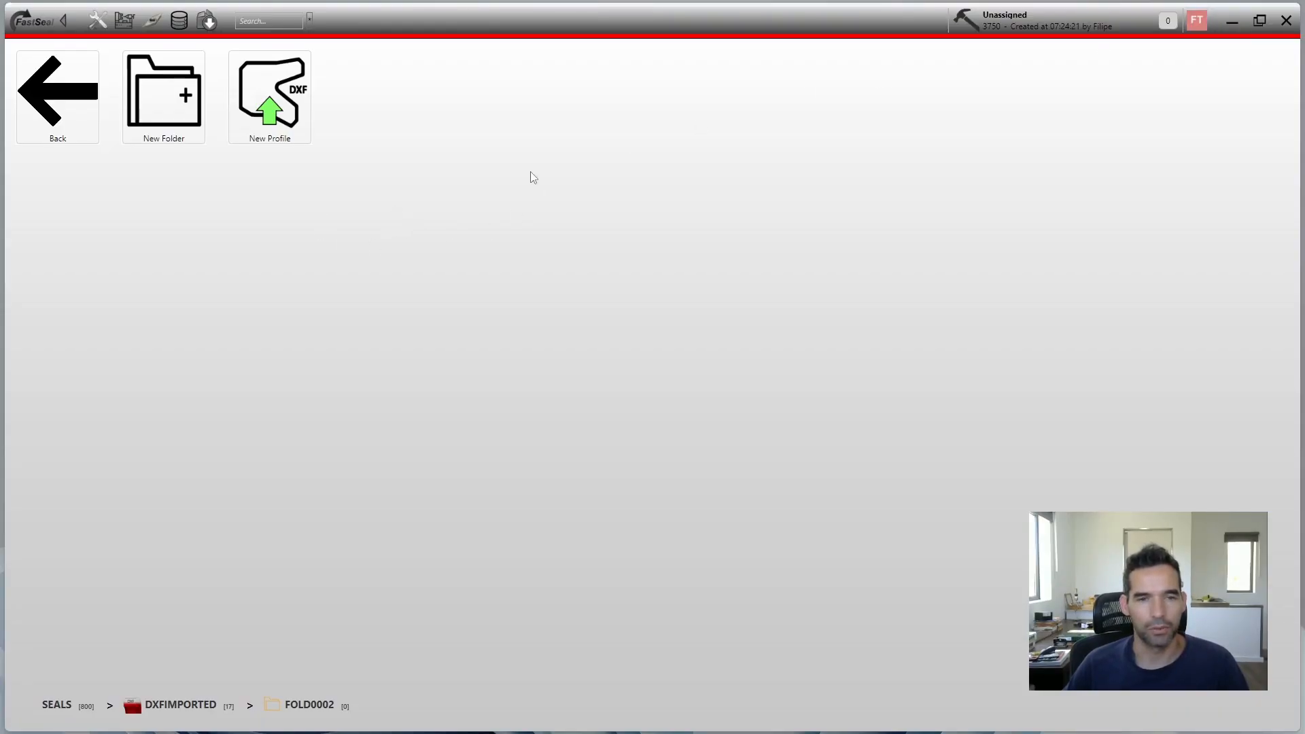
{"action": "left_click", "coordinate": [286, 123]}
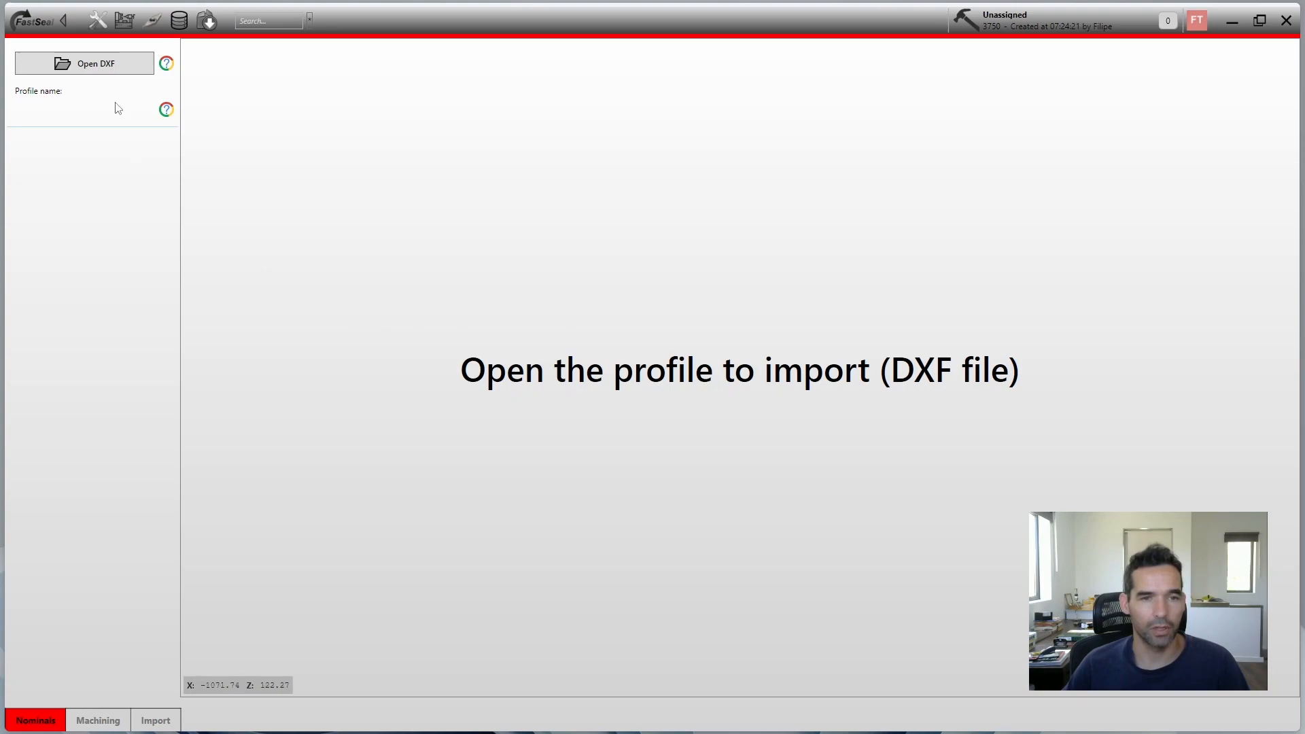
{"action": "left_click", "coordinate": [99, 66]}
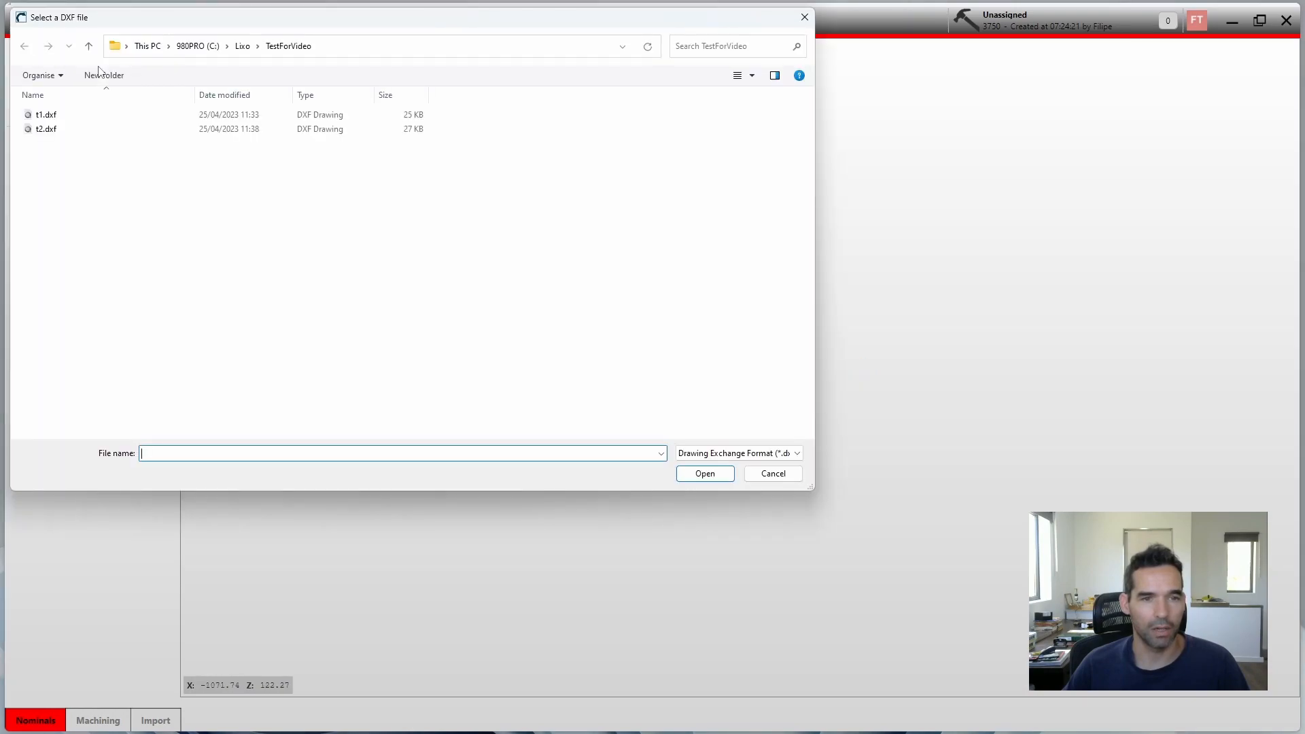
{"action": "left_click", "coordinate": [56, 134]}
{"action": "left_click", "coordinate": [705, 473]}
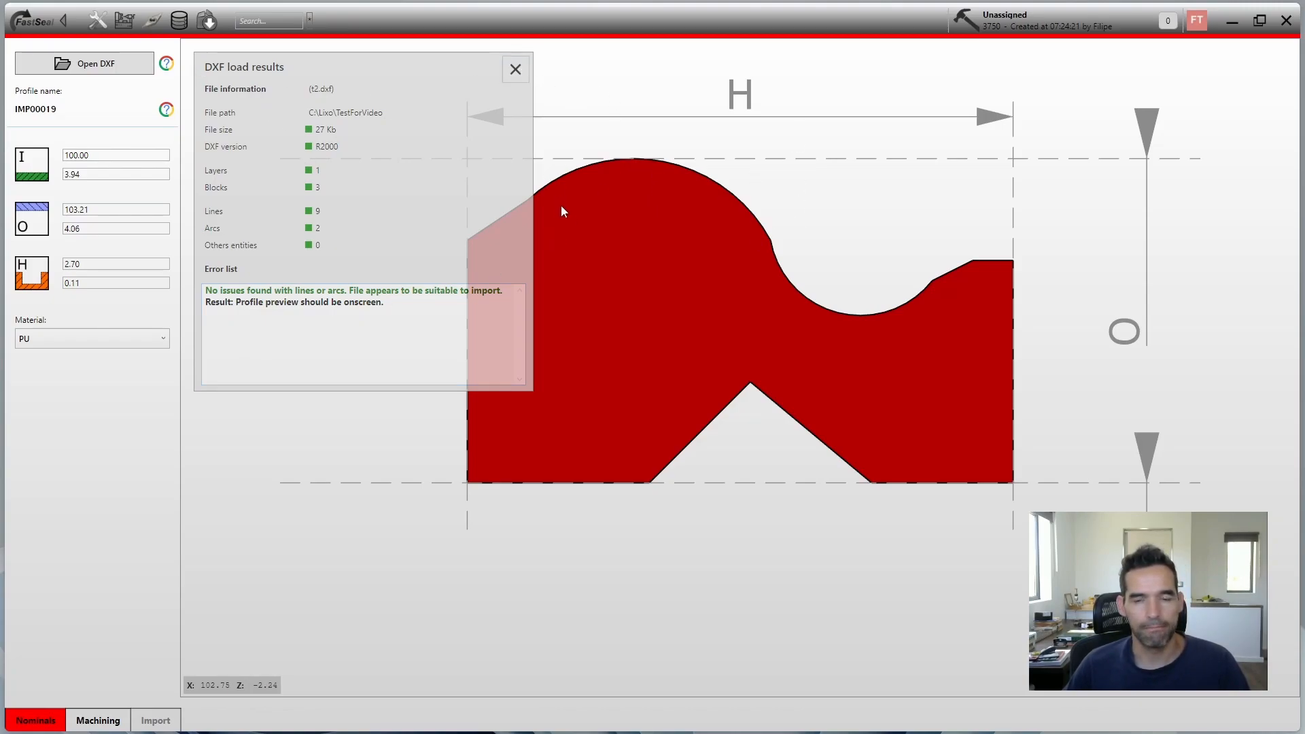
{"action": "left_click", "coordinate": [98, 721]}
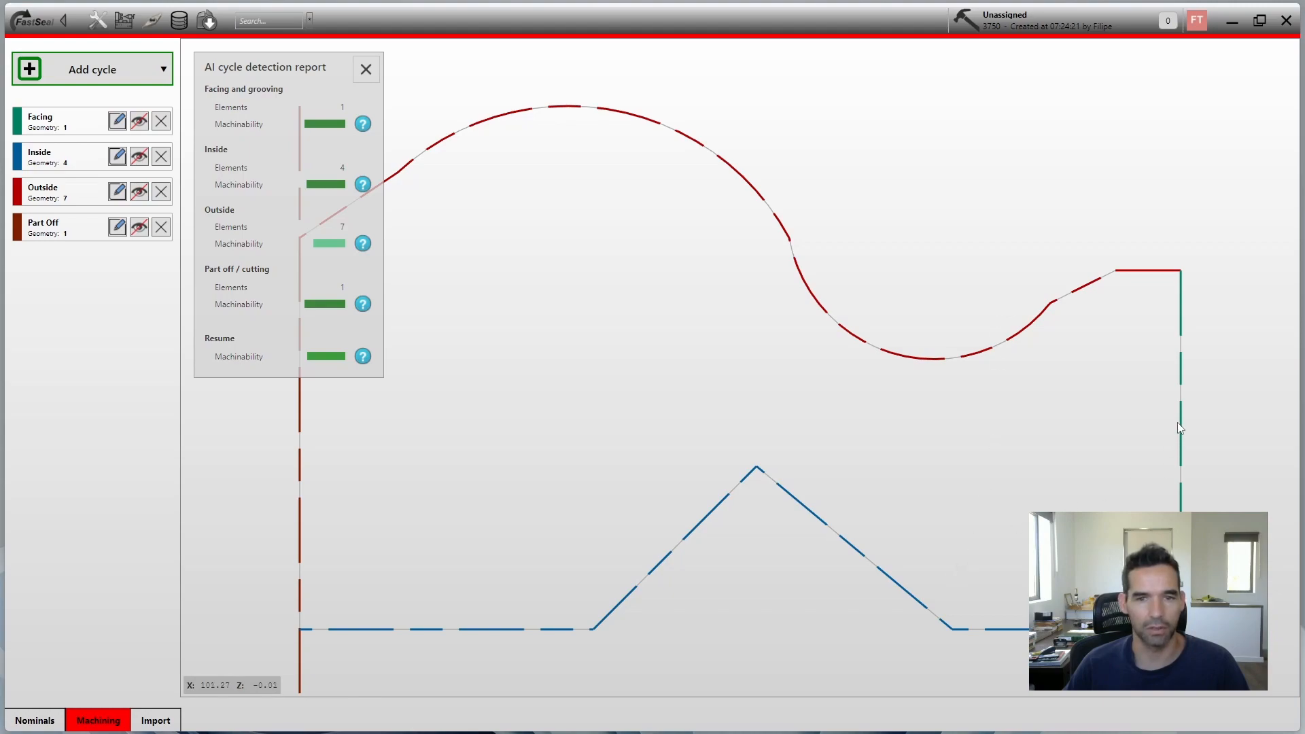
Step: Hide the Inside, Outside, Part Off and Facing cycle paths on the profile drawing
{"action": "left_click", "coordinate": [139, 156]}
{"action": "left_click", "coordinate": [138, 191]}
{"action": "left_click", "coordinate": [138, 227]}
{"action": "left_click", "coordinate": [139, 121]}
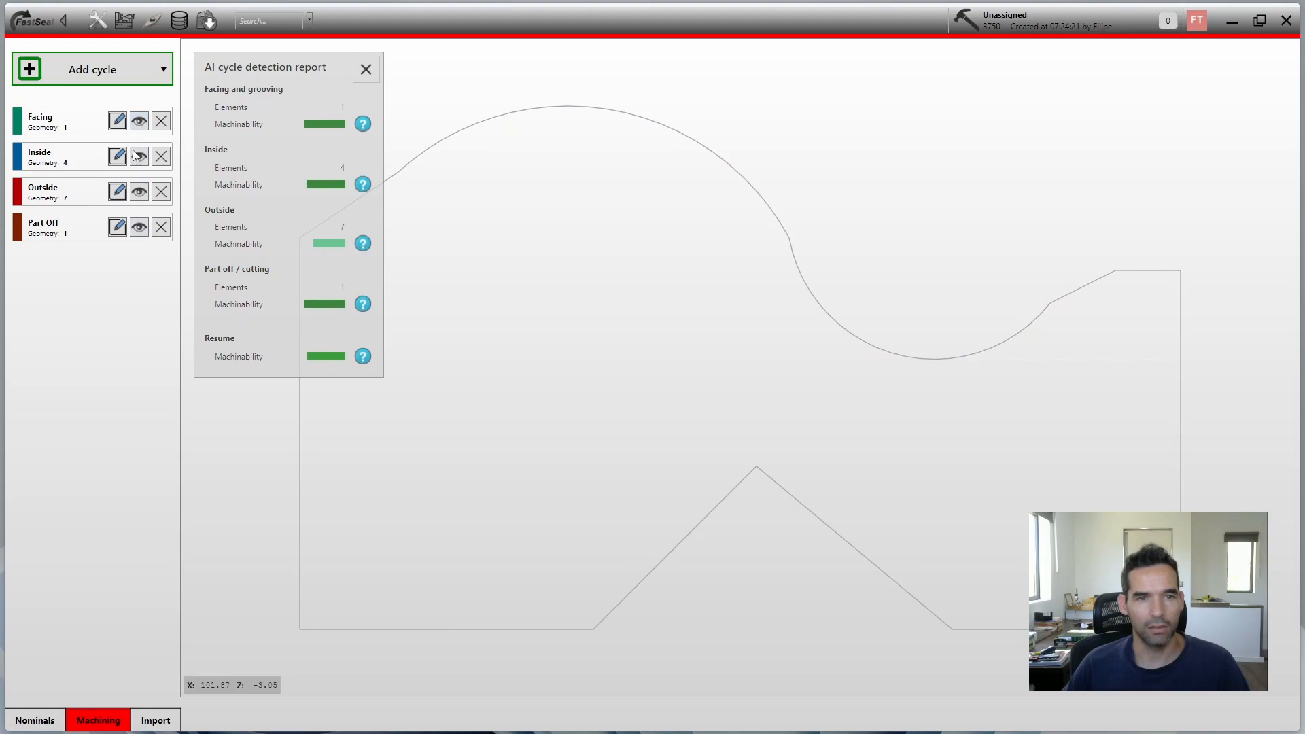
Step: Open the Facing cycle for geometry editing, try the adjoining short horizontal edge of the profile, and finish editing
{"action": "left_click", "coordinate": [122, 123]}
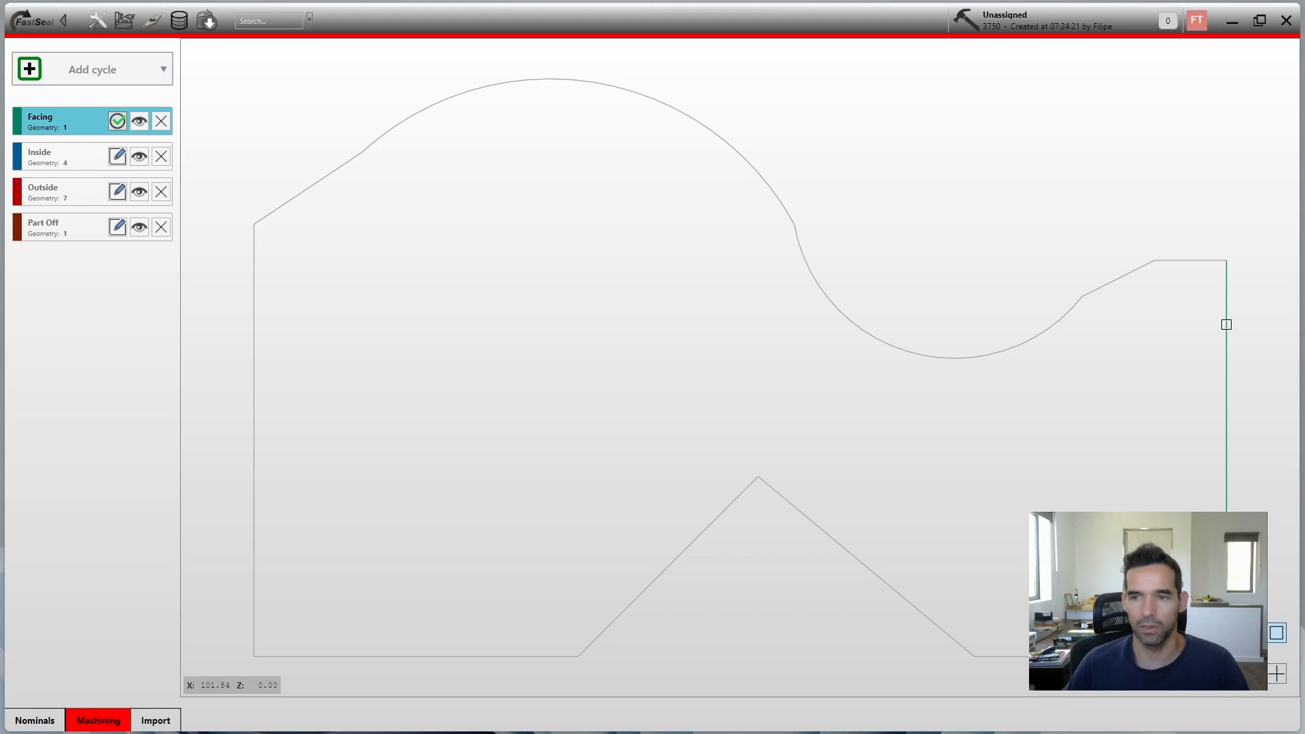
{"action": "left_click", "coordinate": [1199, 261]}
{"action": "left_click", "coordinate": [1134, 270]}
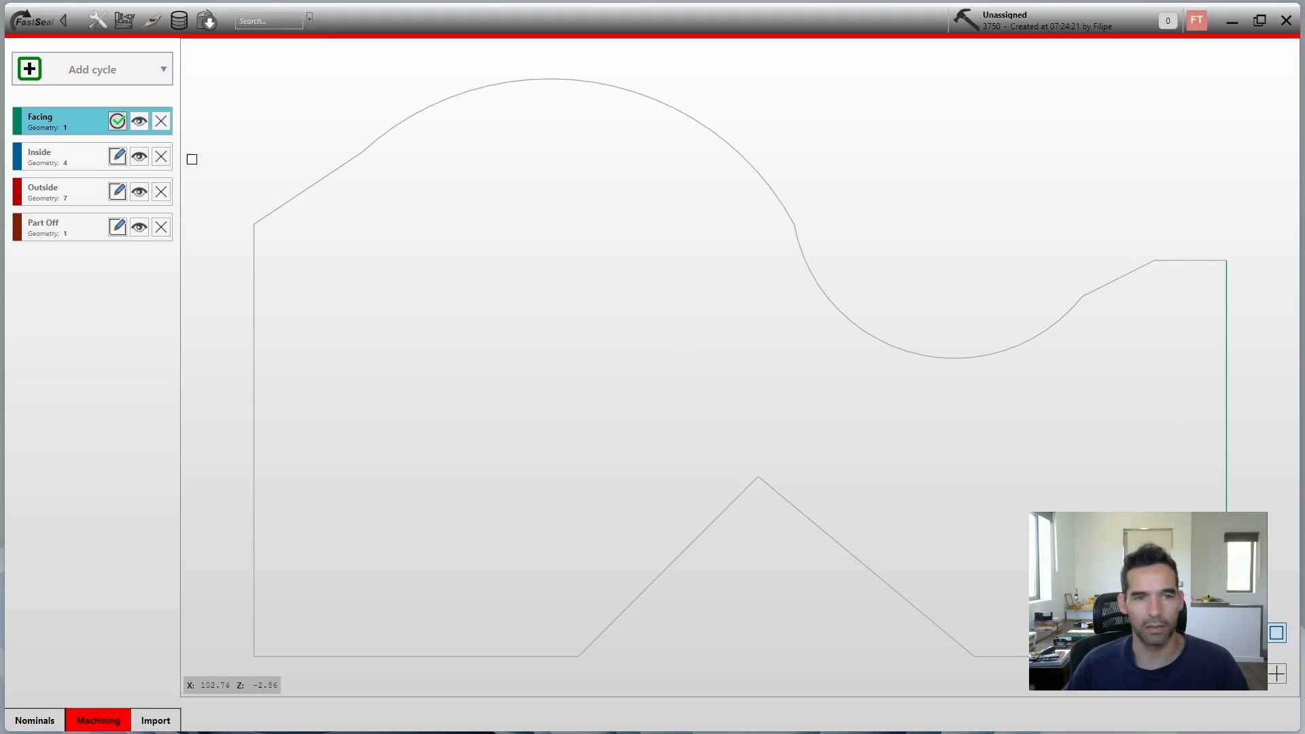
{"action": "left_click", "coordinate": [117, 121]}
Step: Show the Inside cycle path on its own, then restore the display of all four machining cycles
{"action": "left_click", "coordinate": [139, 157]}
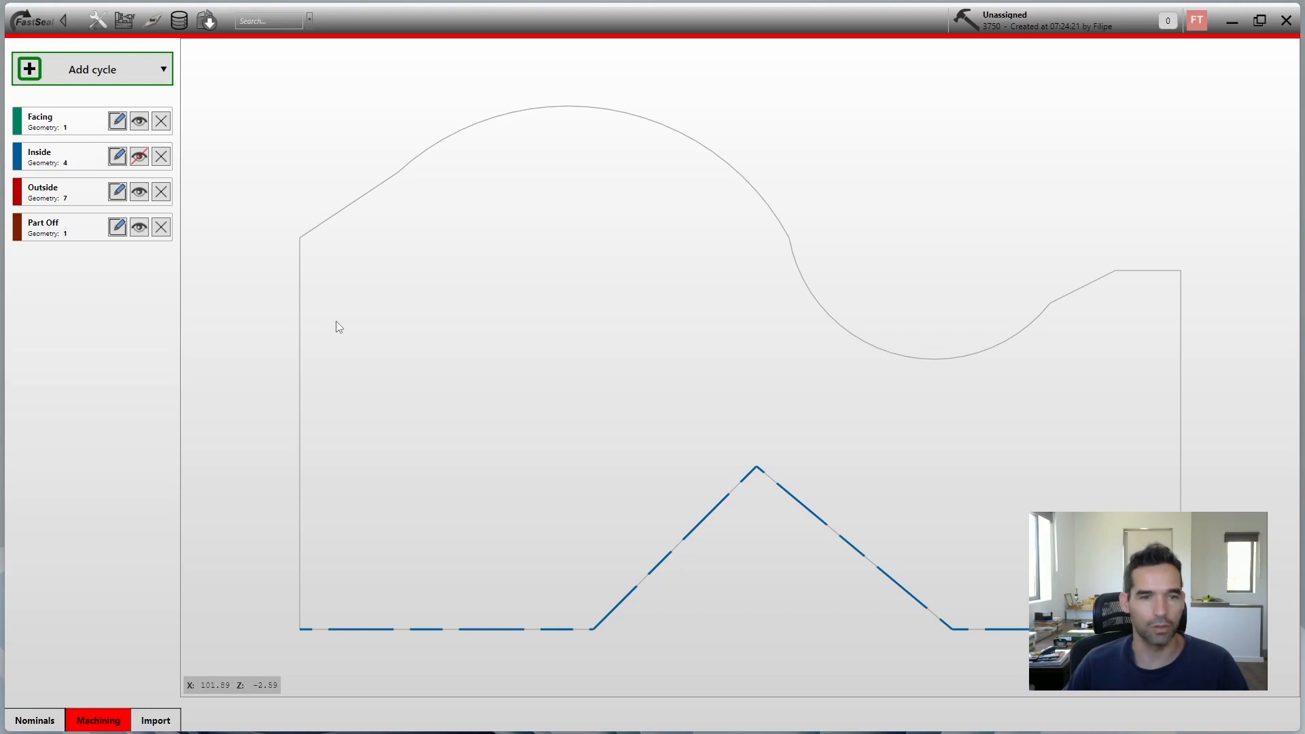
{"action": "left_click", "coordinate": [139, 157]}
{"action": "left_click", "coordinate": [139, 121]}
{"action": "left_click", "coordinate": [138, 157]}
{"action": "left_click", "coordinate": [138, 192]}
{"action": "left_click", "coordinate": [139, 227]}
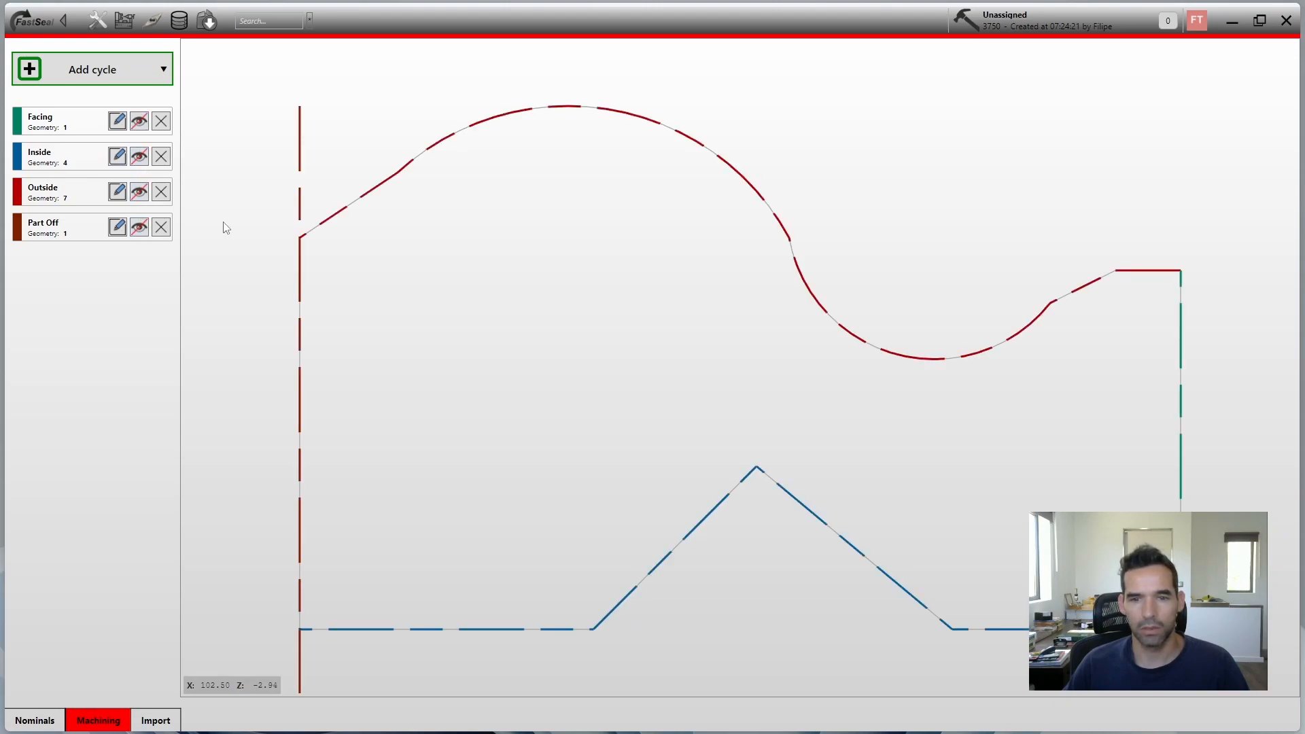
Step: Import the profile into the current folder and rename it T2
{"action": "left_click", "coordinate": [154, 719]}
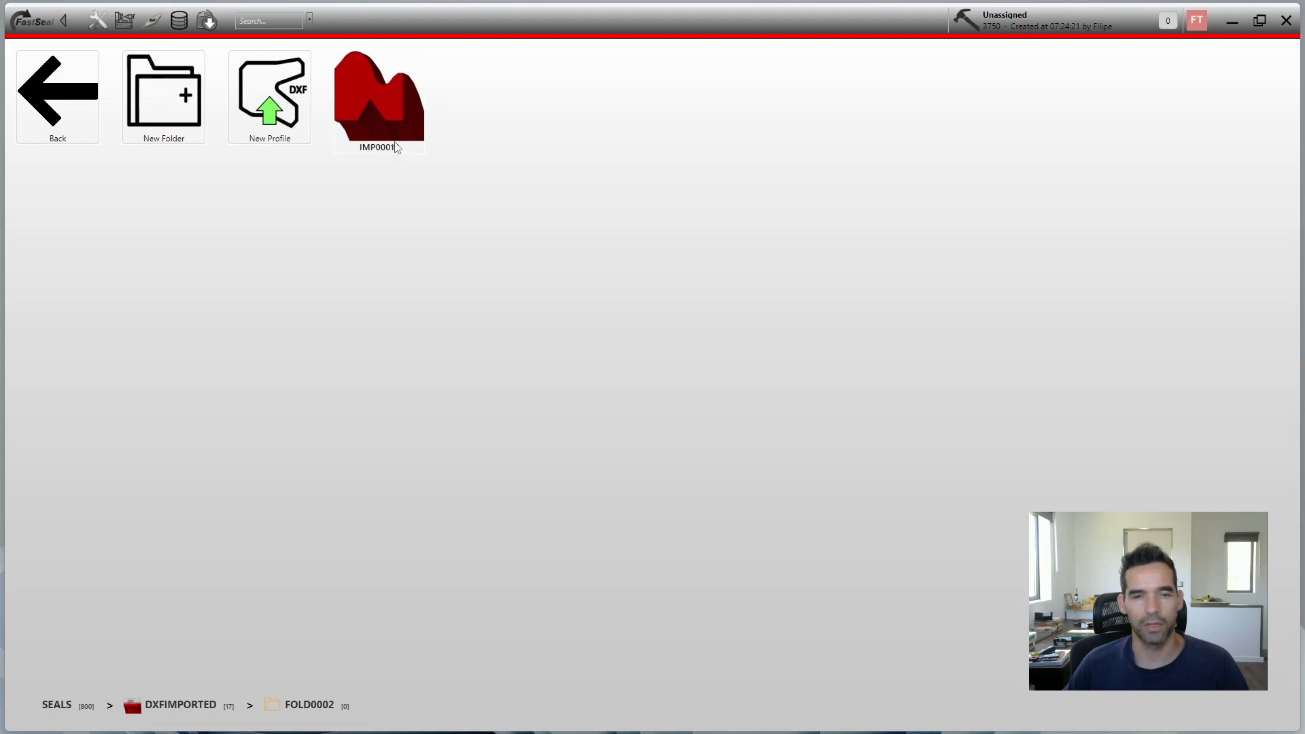
{"action": "right_click", "coordinate": [388, 120]}
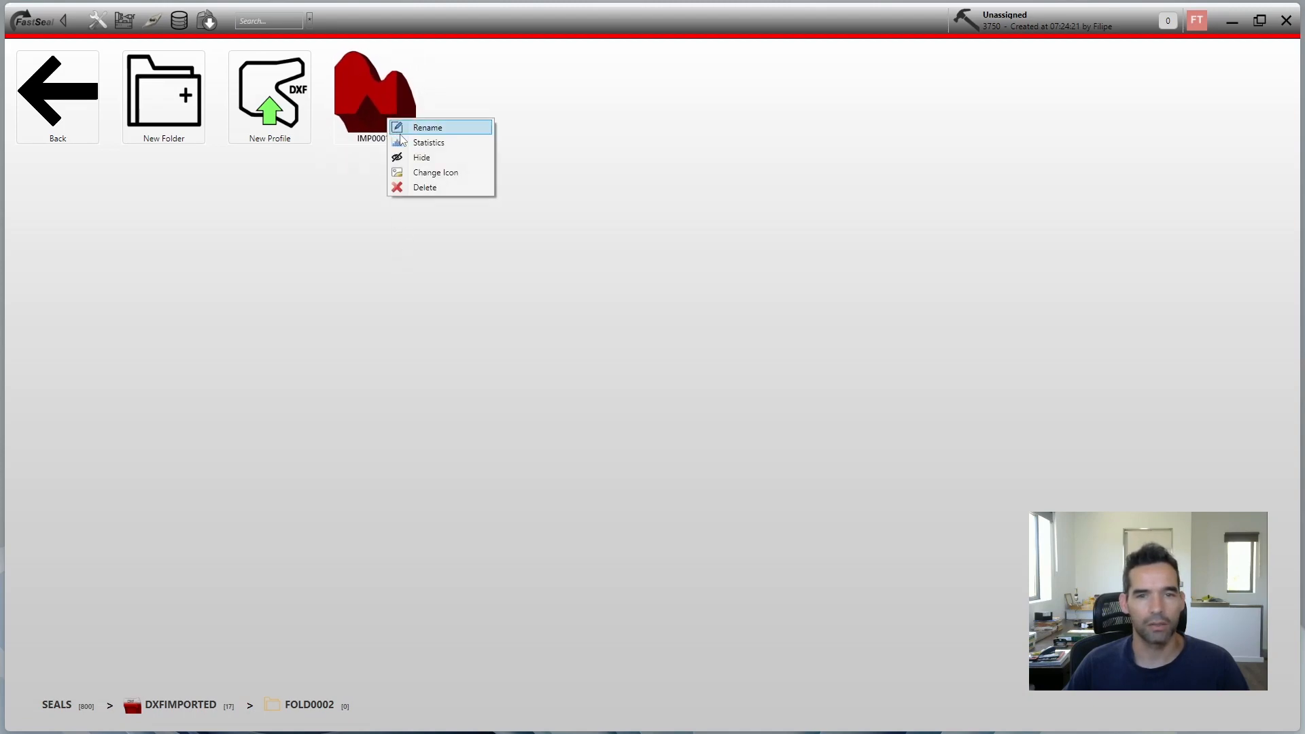
{"action": "left_click", "coordinate": [421, 127]}
{"action": "type", "text": "T2"}
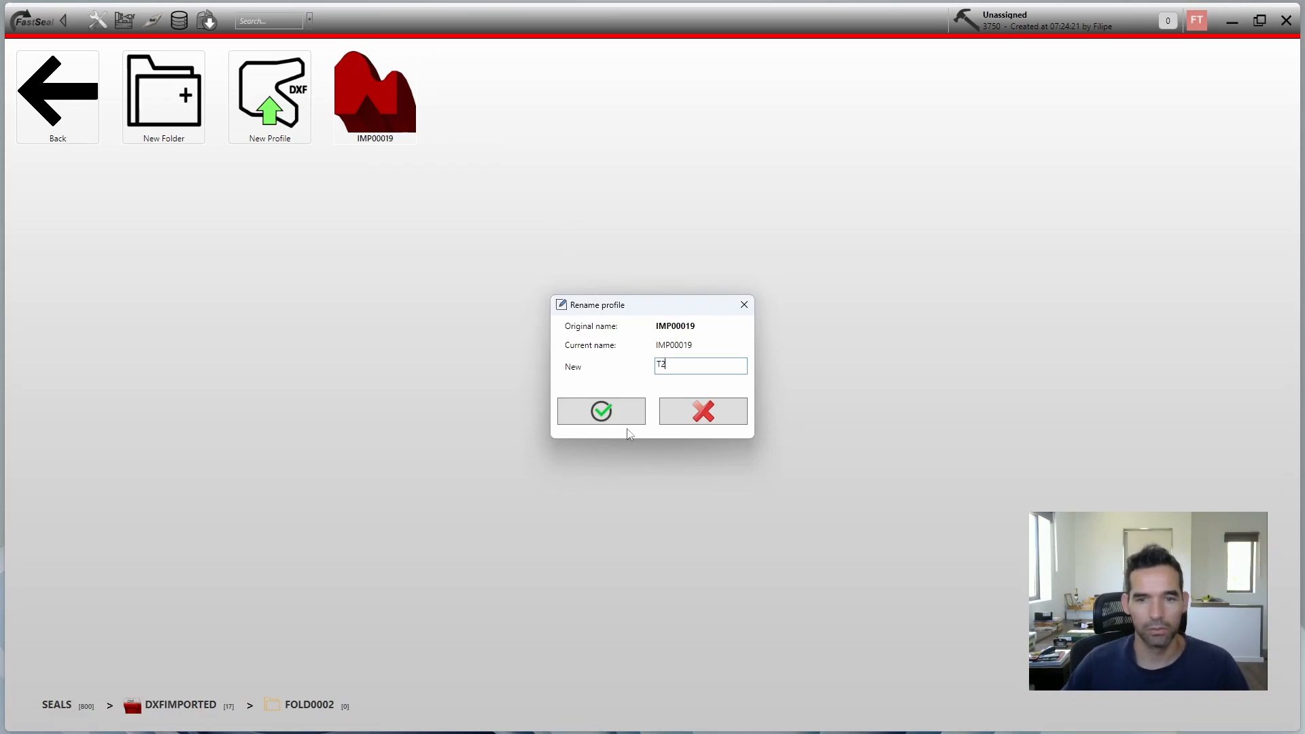
{"action": "left_click", "coordinate": [628, 420]}
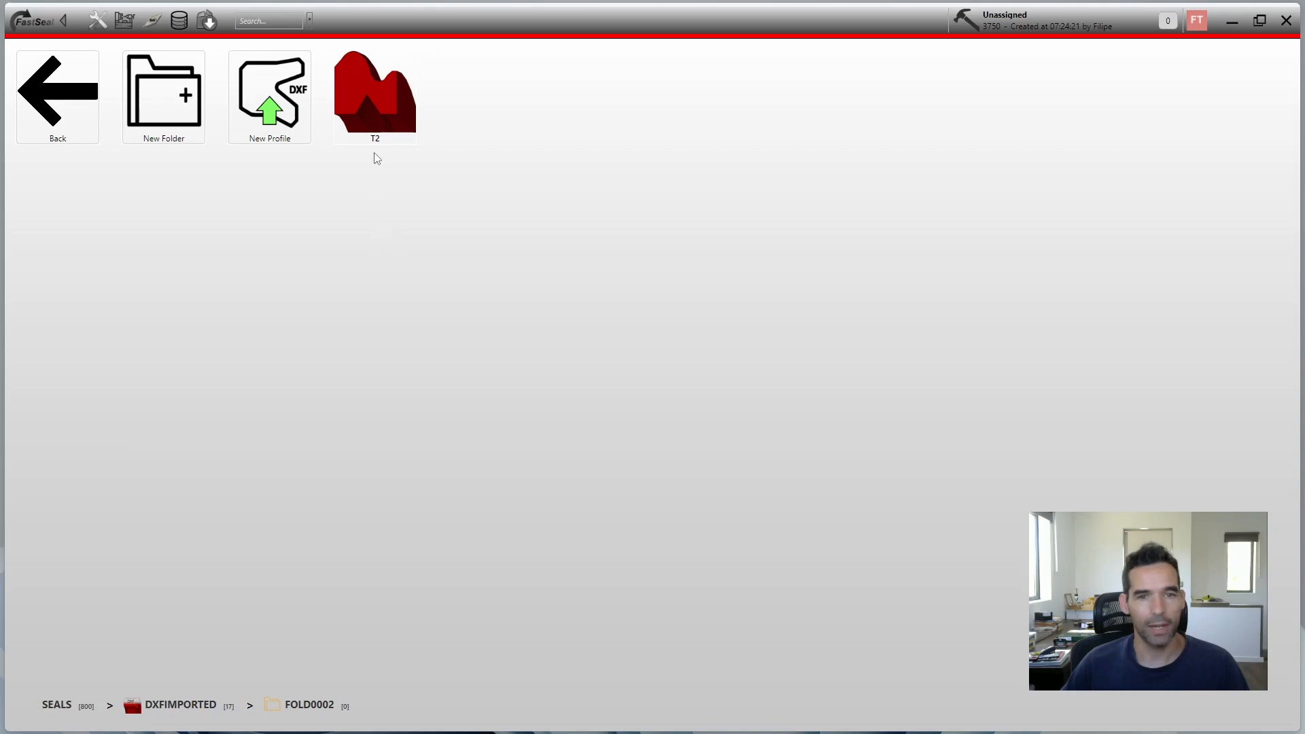
Step: Open the T2 profile and select the Mastor A tube HPU Red Premium-82.110.150 as its material
{"action": "left_click", "coordinate": [382, 117]}
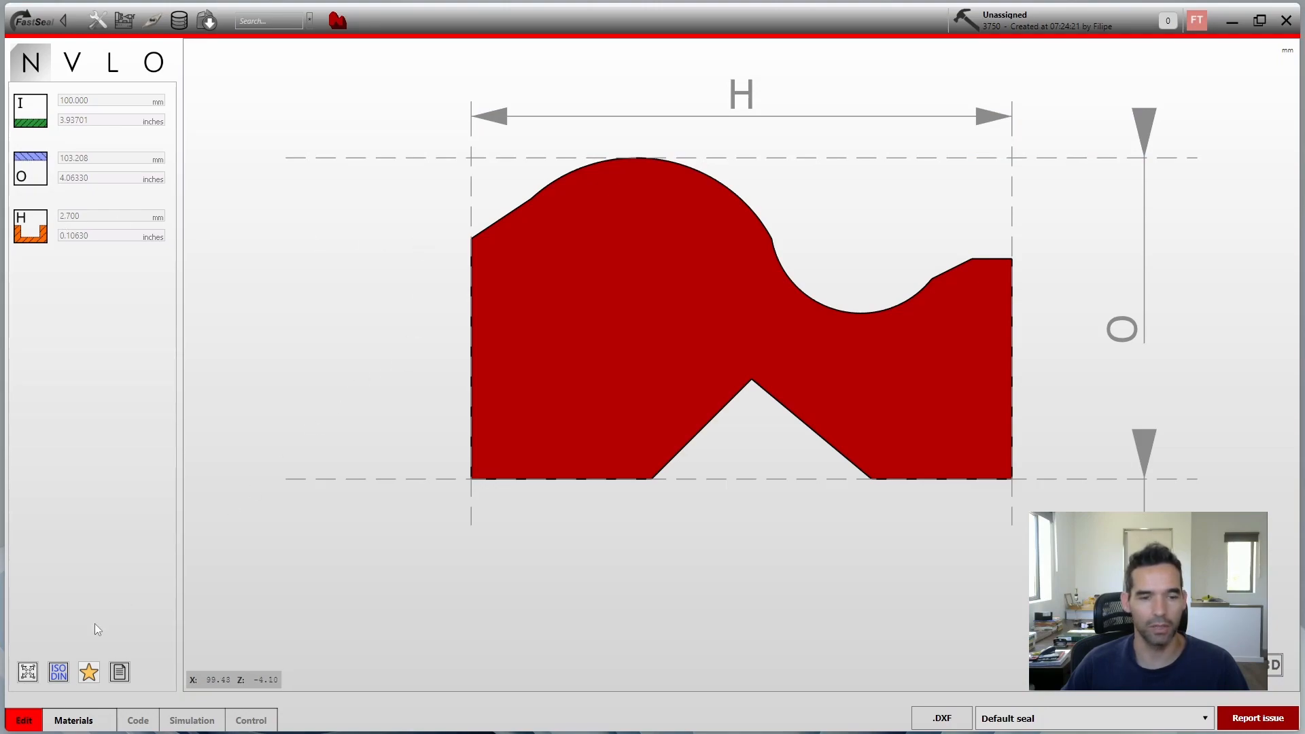
{"action": "left_click", "coordinate": [87, 721]}
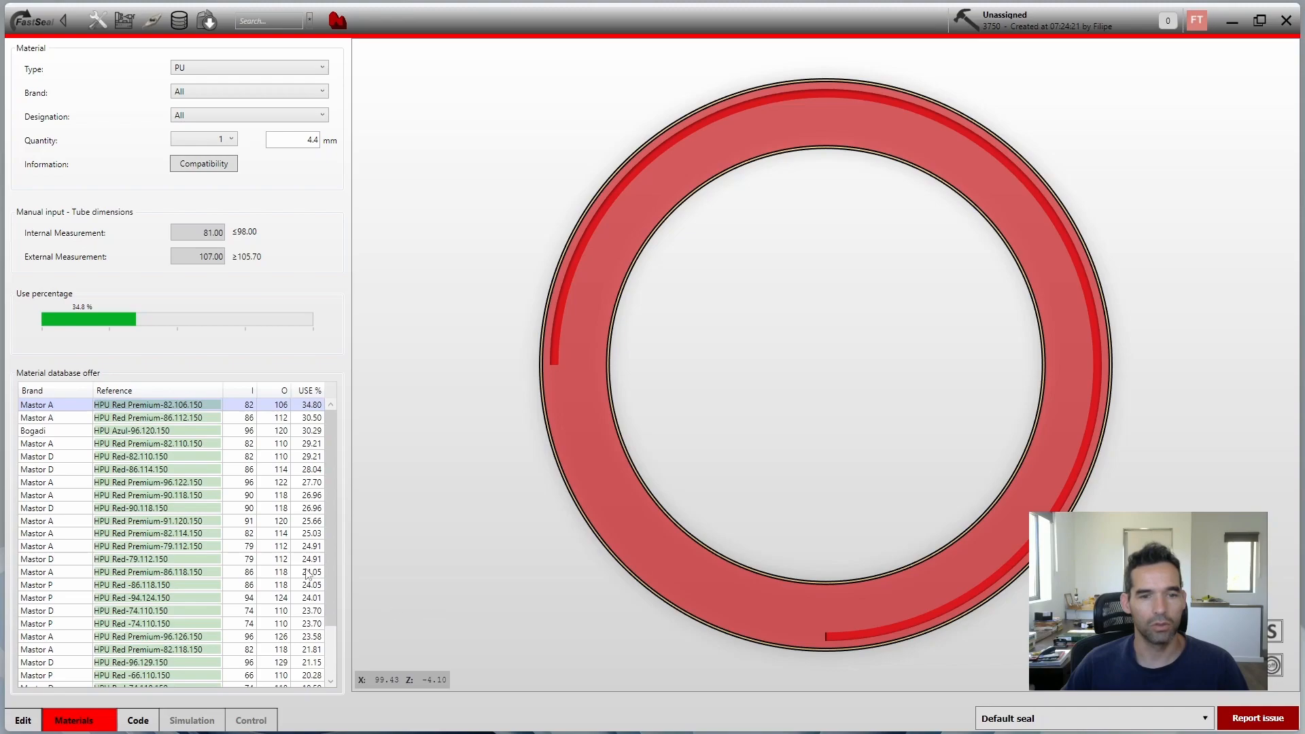
{"action": "left_click", "coordinate": [195, 457]}
{"action": "left_click", "coordinate": [181, 483]}
{"action": "left_click", "coordinate": [169, 513]}
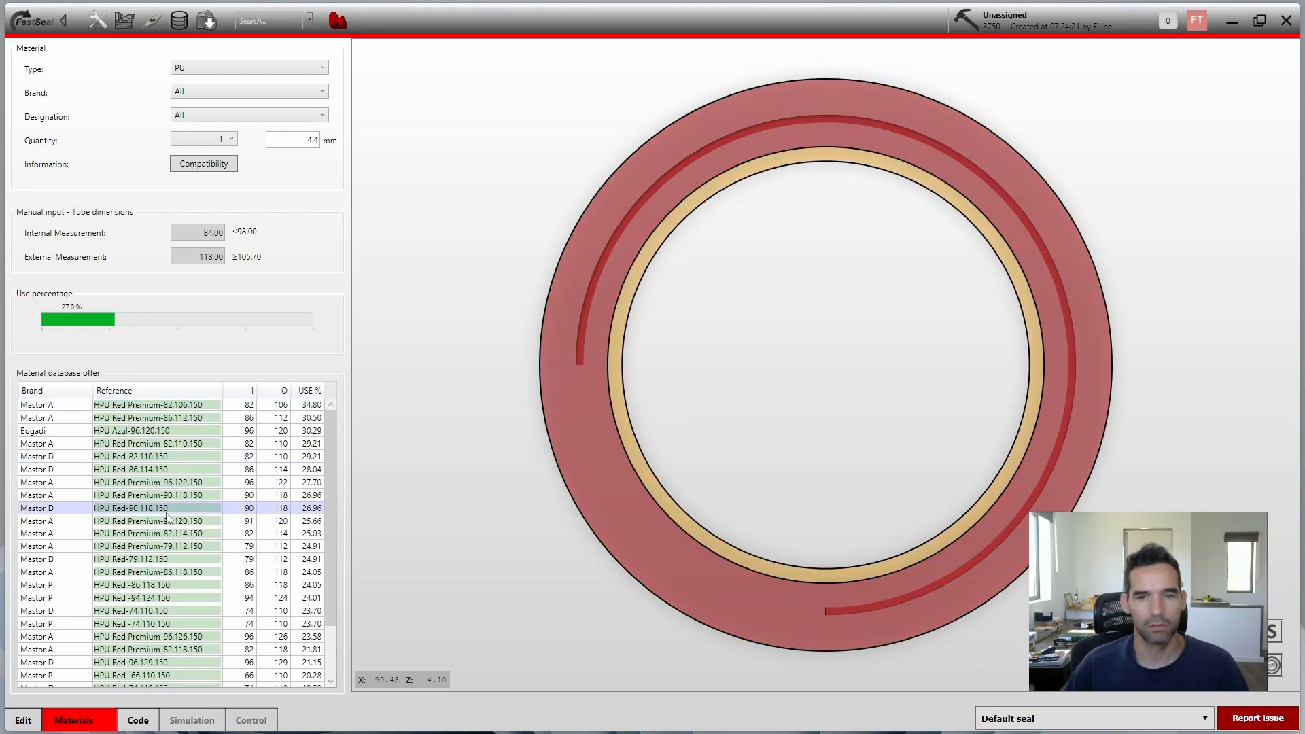
{"action": "left_click", "coordinate": [153, 443]}
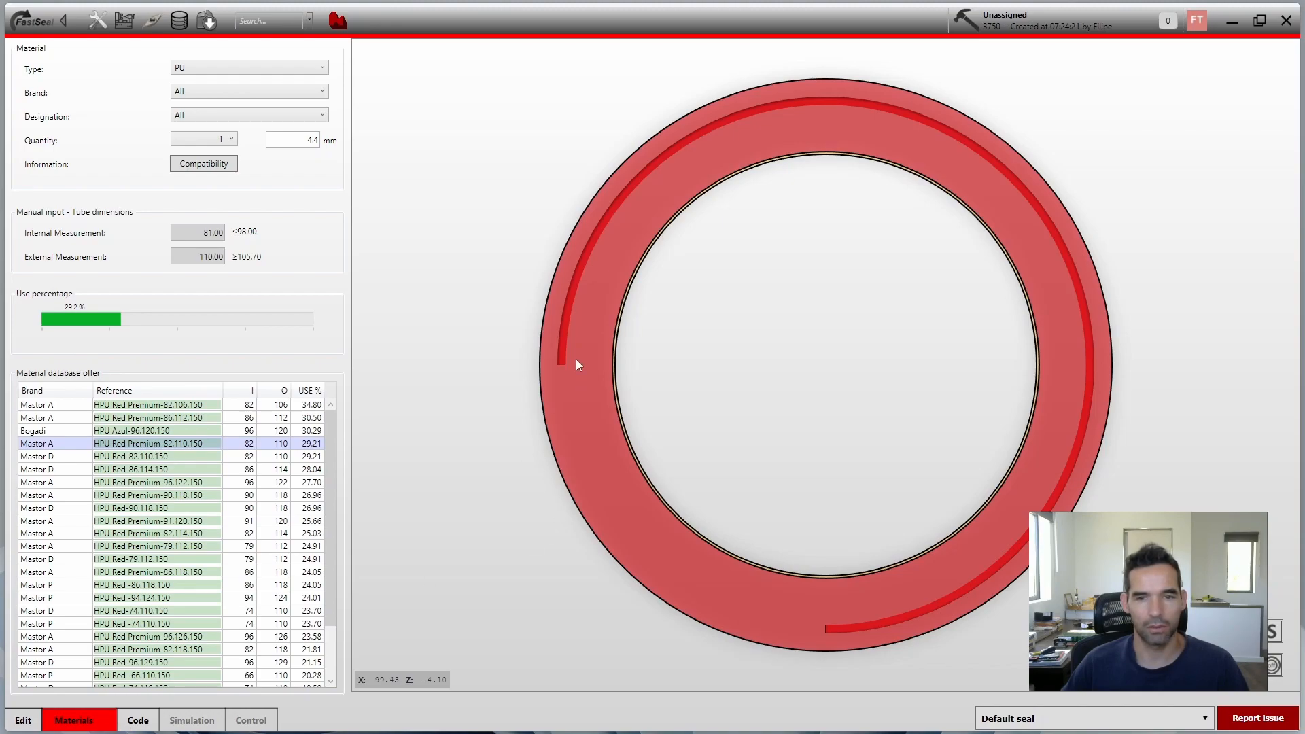
Step: Generate the machining code for the seal and examine the toolpaths around its profile
{"action": "left_click", "coordinate": [137, 720]}
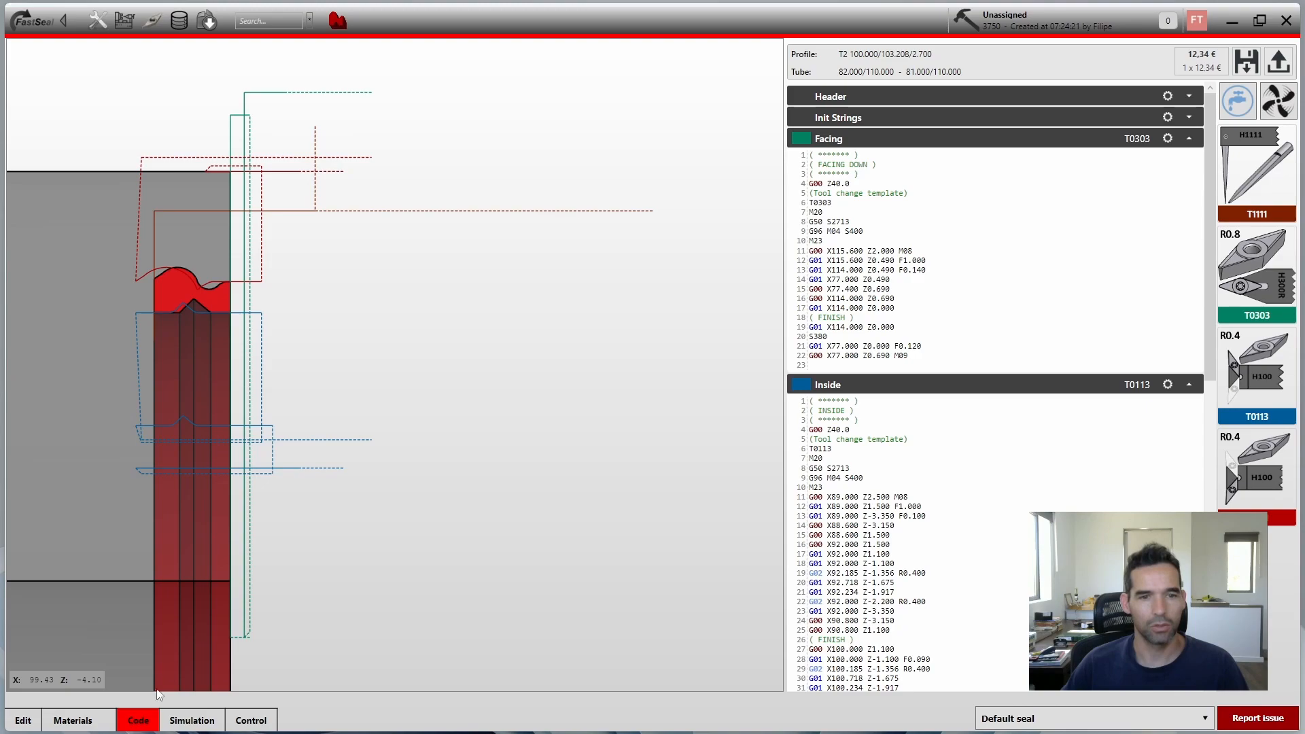
{"action": "middle_click_drag", "start_coordinate": [152, 282], "coordinate": [474, 345]}
{"action": "scroll", "coordinate": [468, 345], "scroll_direction": "up", "scroll_amount": 4}
{"action": "middle_click_drag", "start_coordinate": [598, 340], "coordinate": [414, 371]}
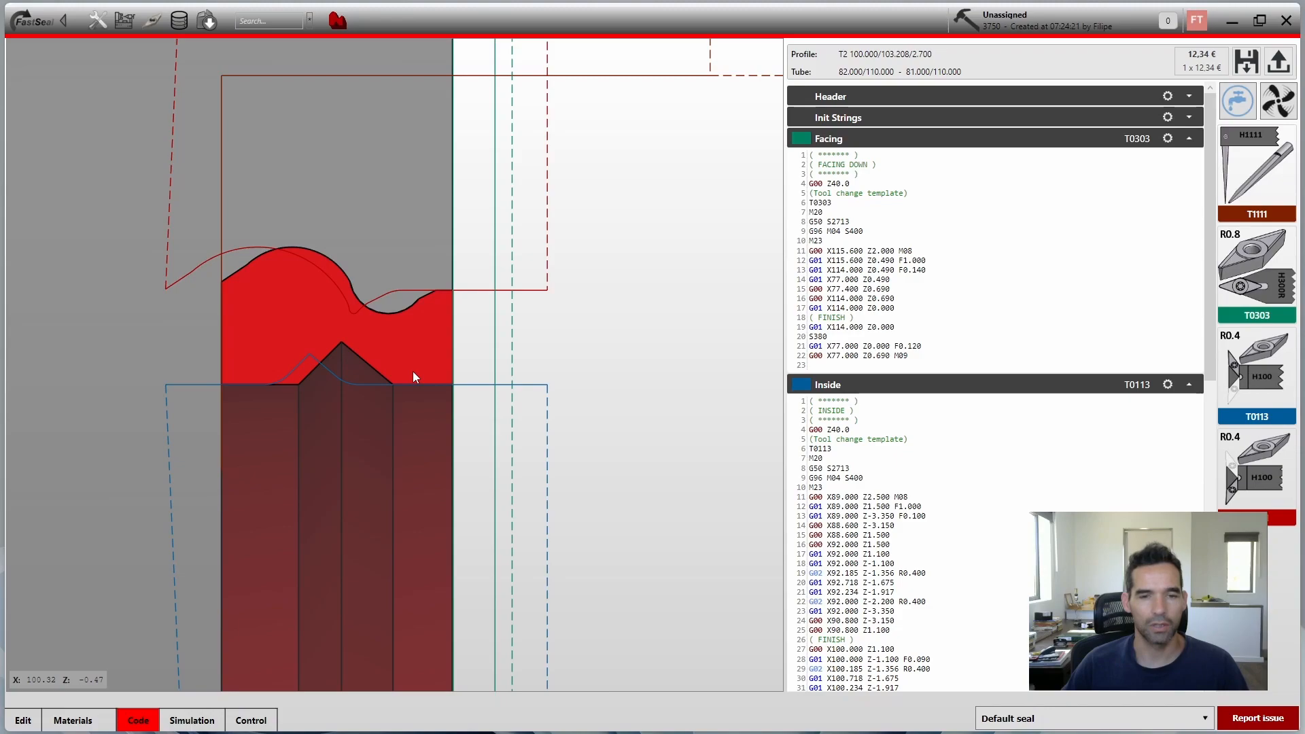
Step: Run the machining simulation of the Outside cycle and watch the tool path over the seal profile
{"action": "left_click", "coordinate": [204, 721]}
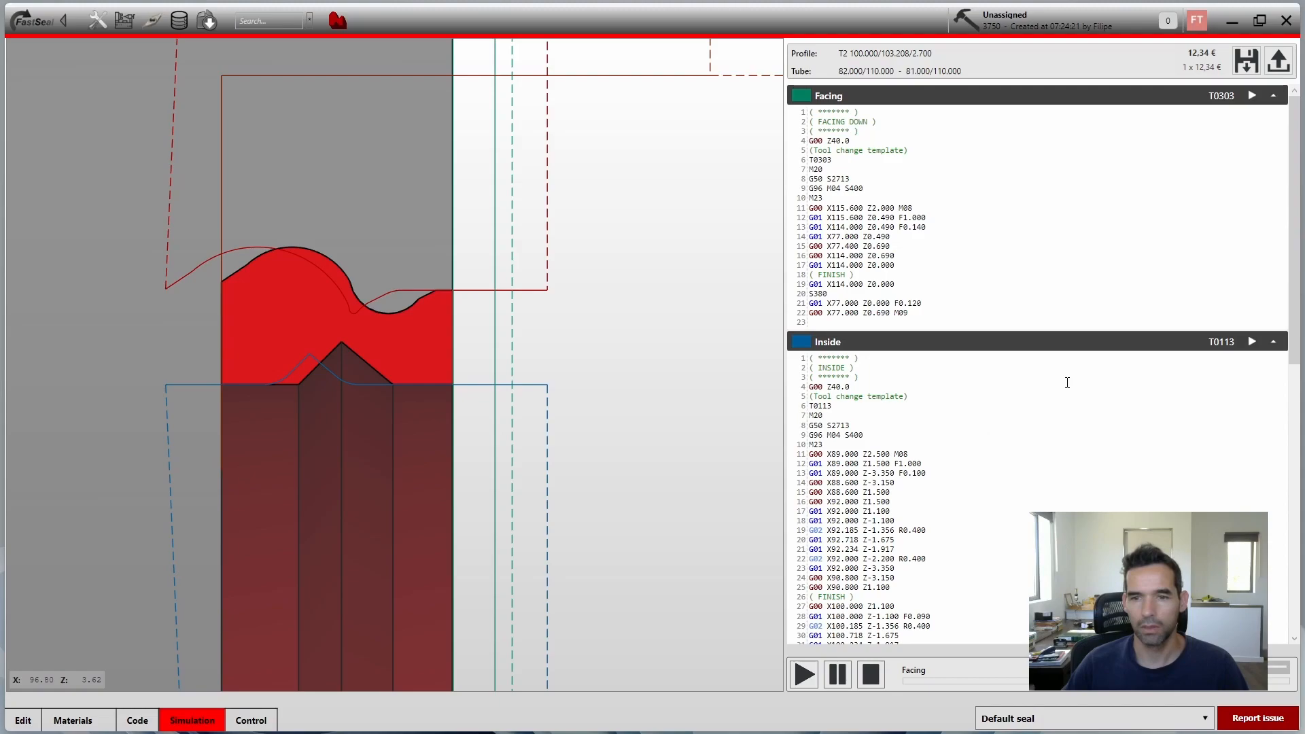
{"action": "scroll", "coordinate": [979, 340], "scroll_direction": "down", "scroll_amount": 10}
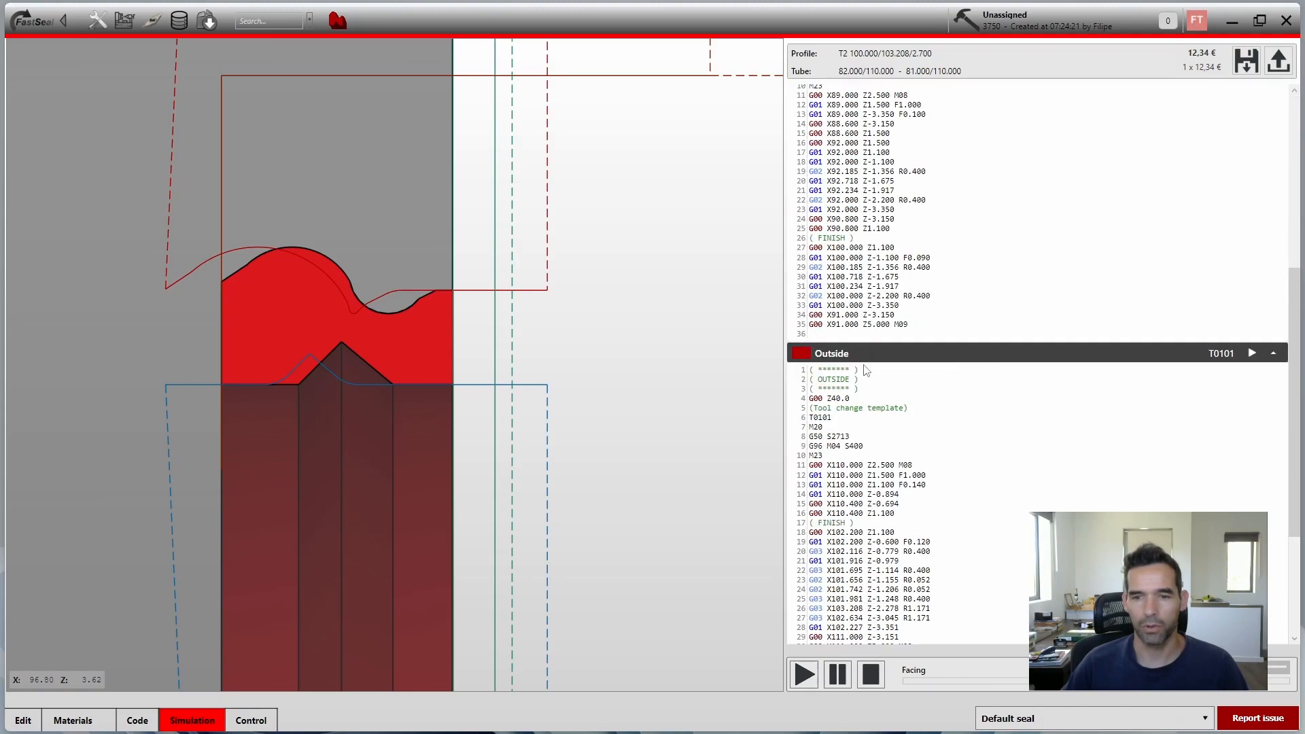
{"action": "left_click", "coordinate": [888, 356]}
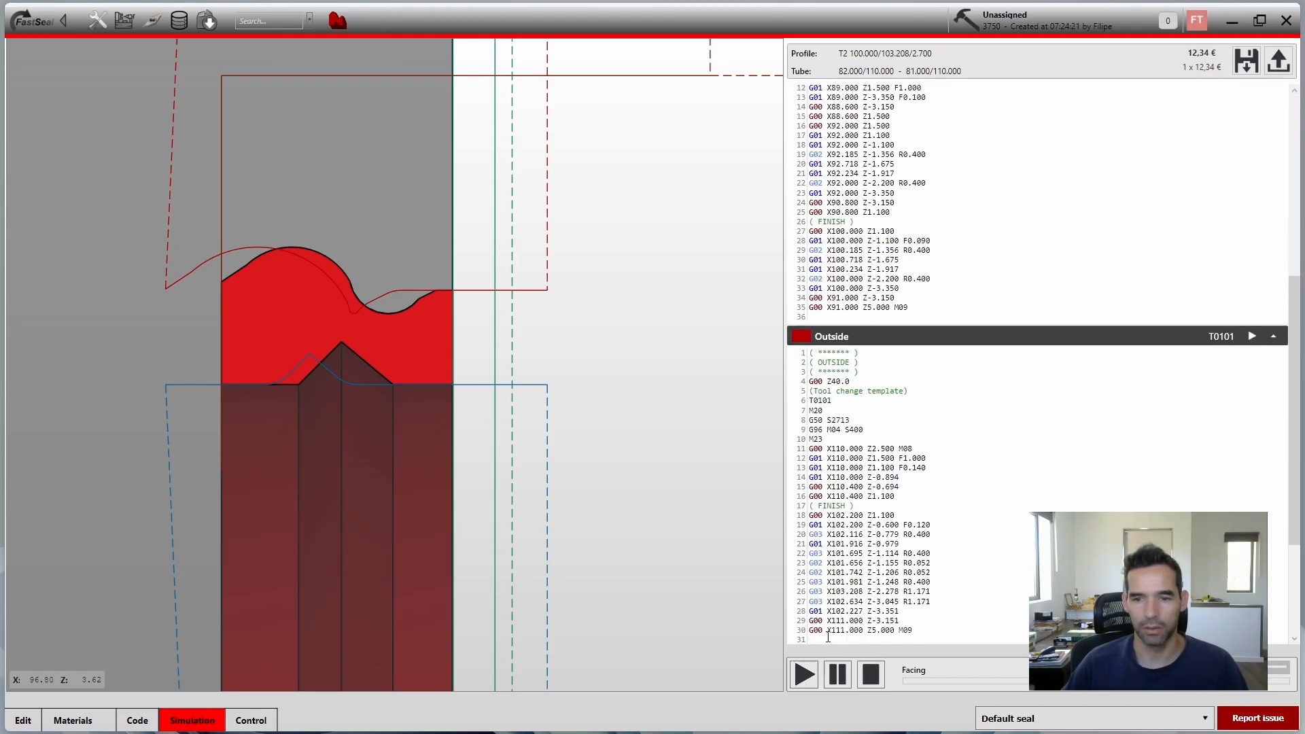
{"action": "left_click", "coordinate": [1252, 336]}
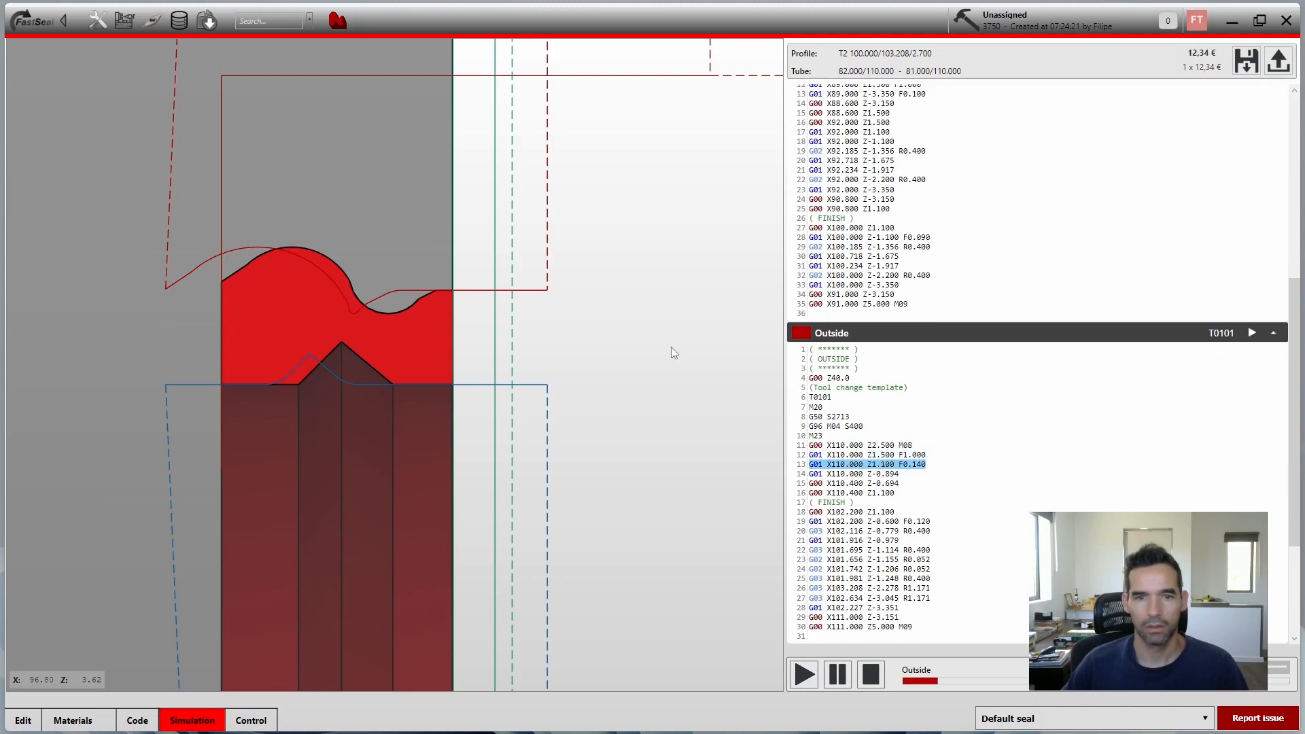
{"action": "scroll", "coordinate": [426, 341], "scroll_direction": "up", "scroll_amount": 3}
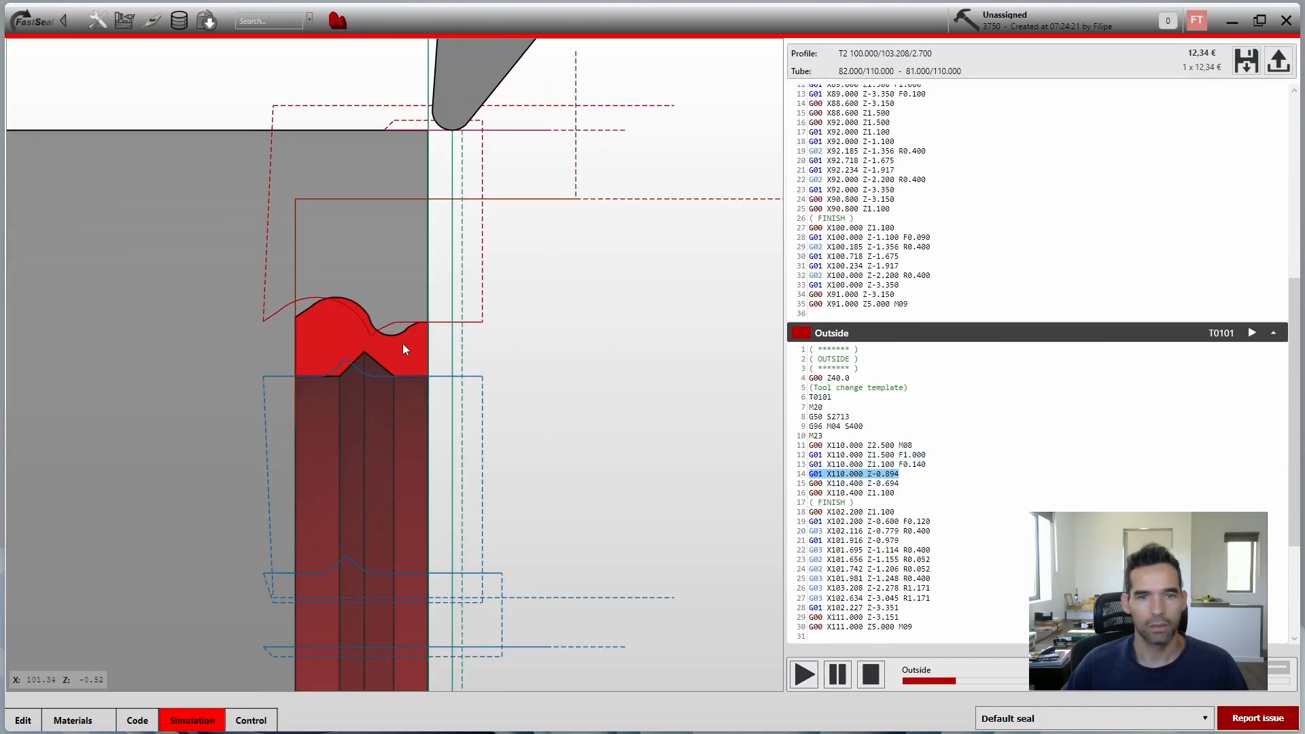